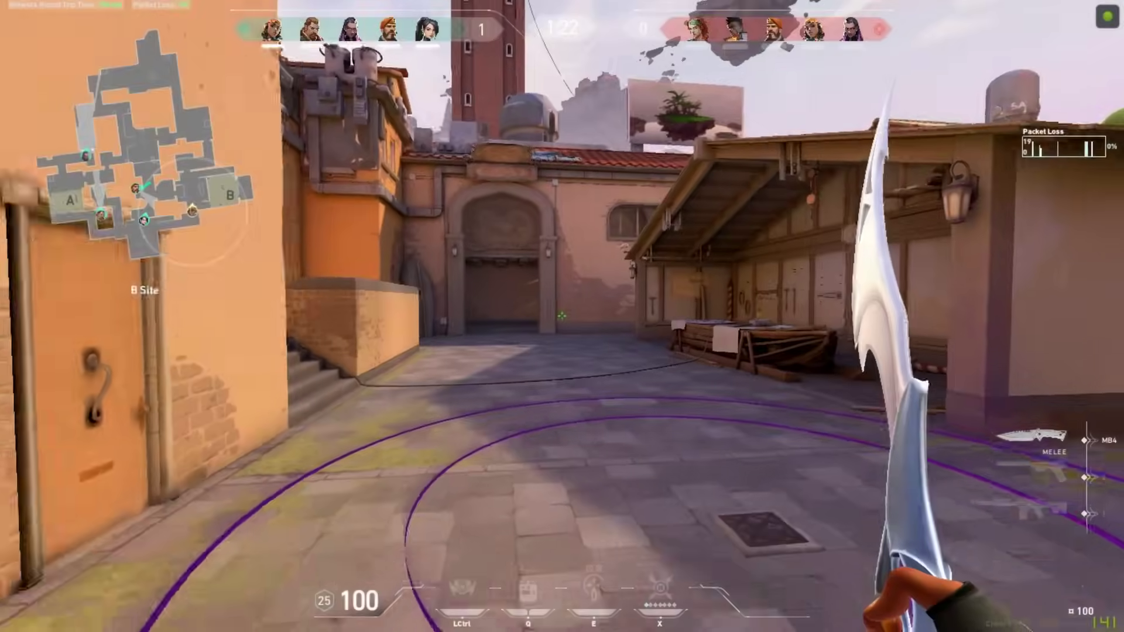
key(1)
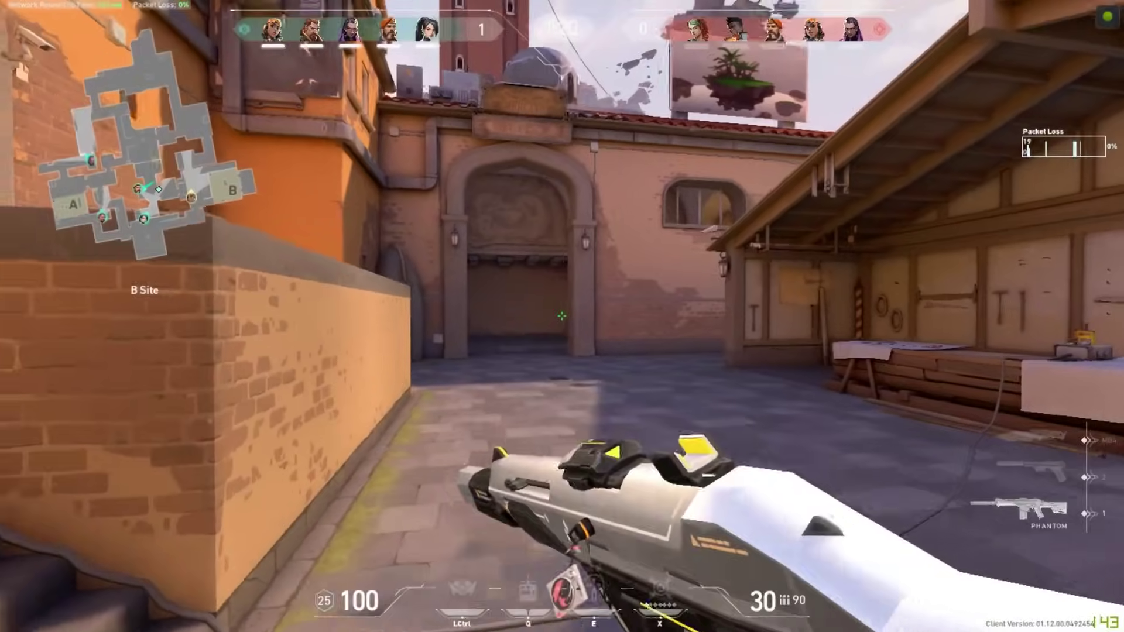
key(space)
key(w)
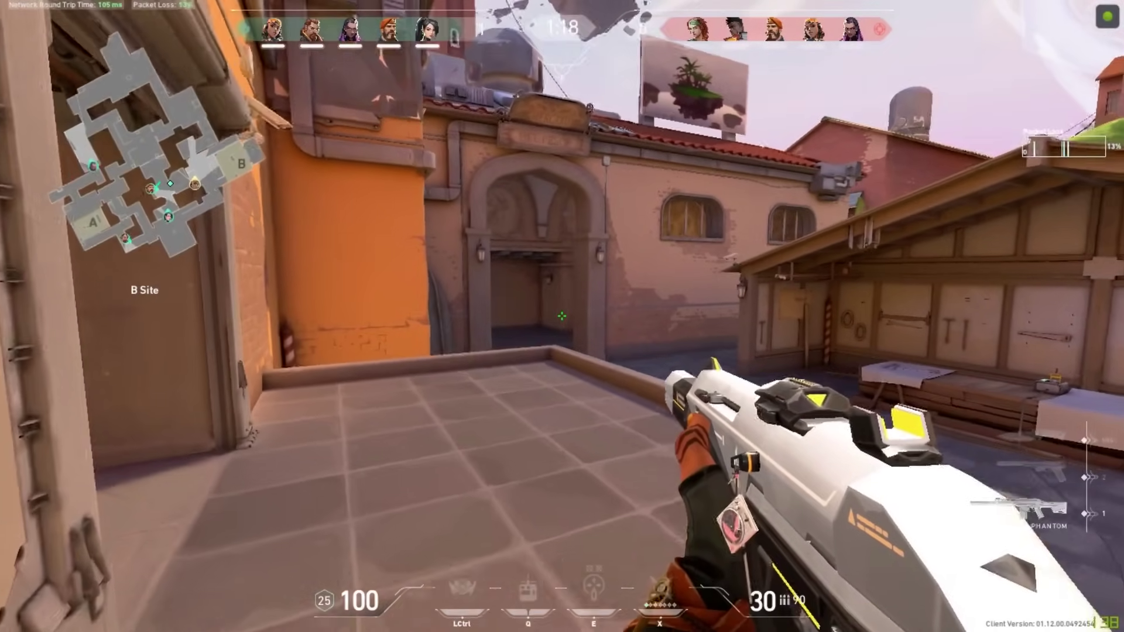
key(a)
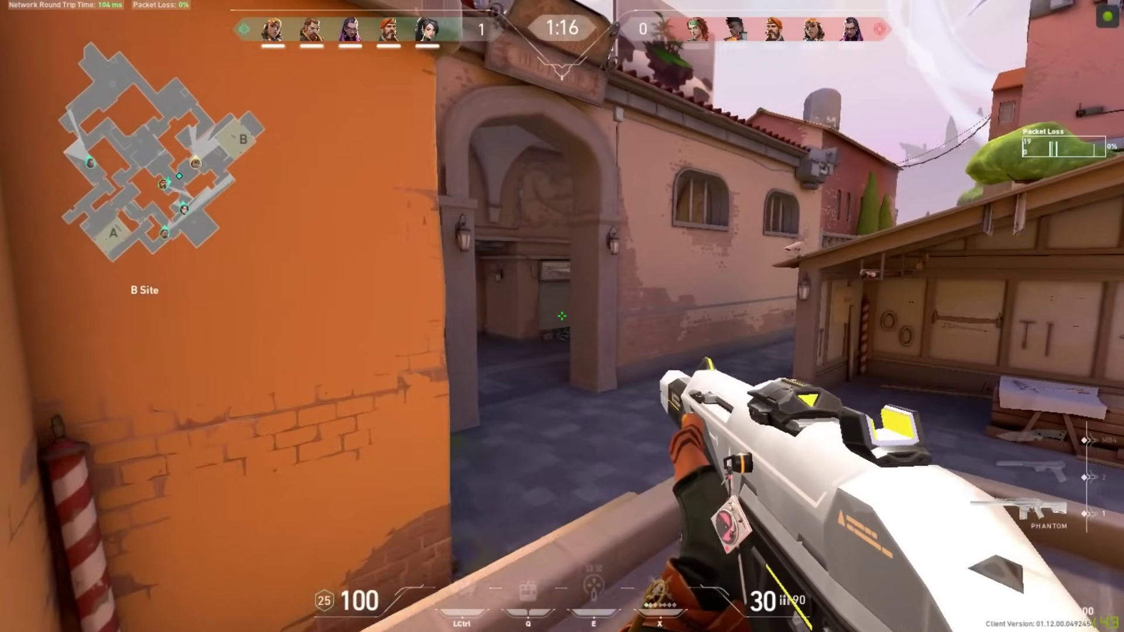
key(a)
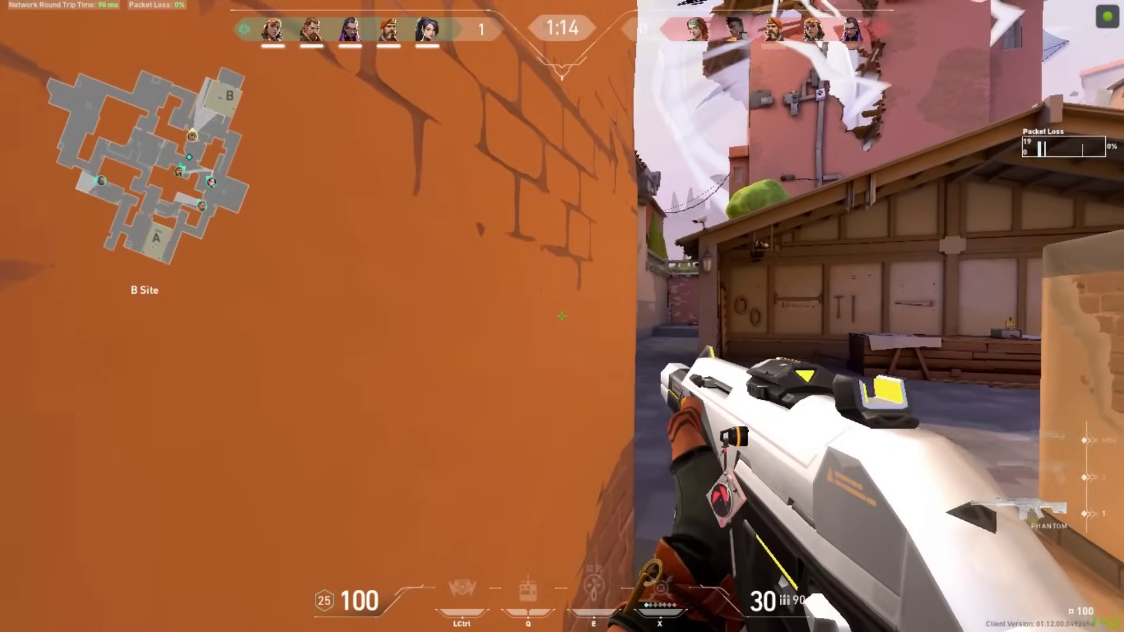
key(s)
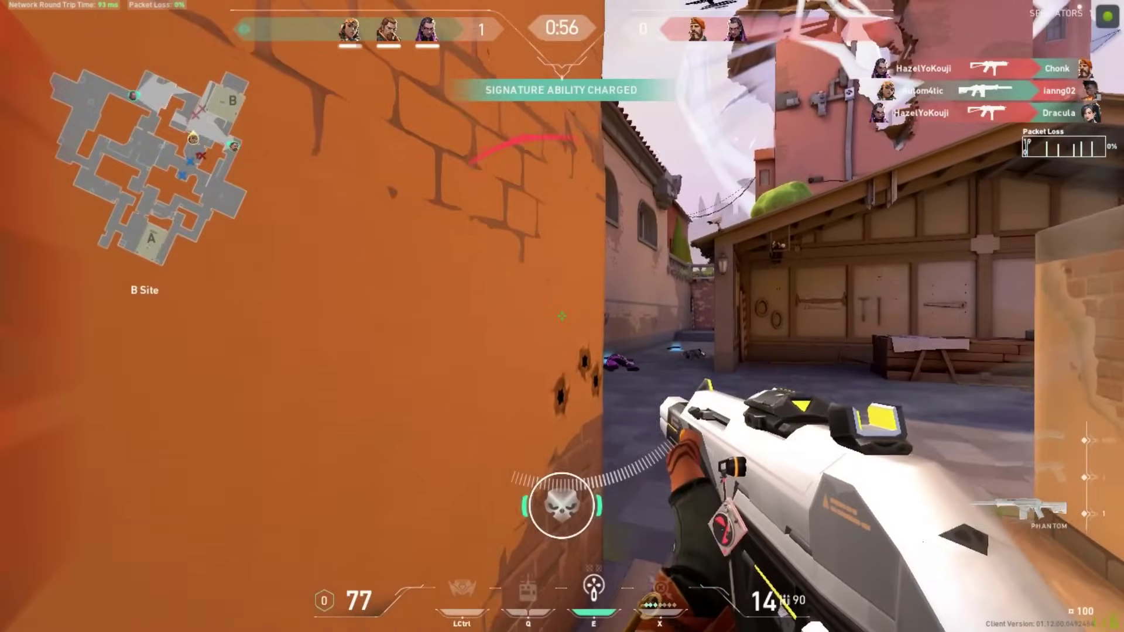
key(e)
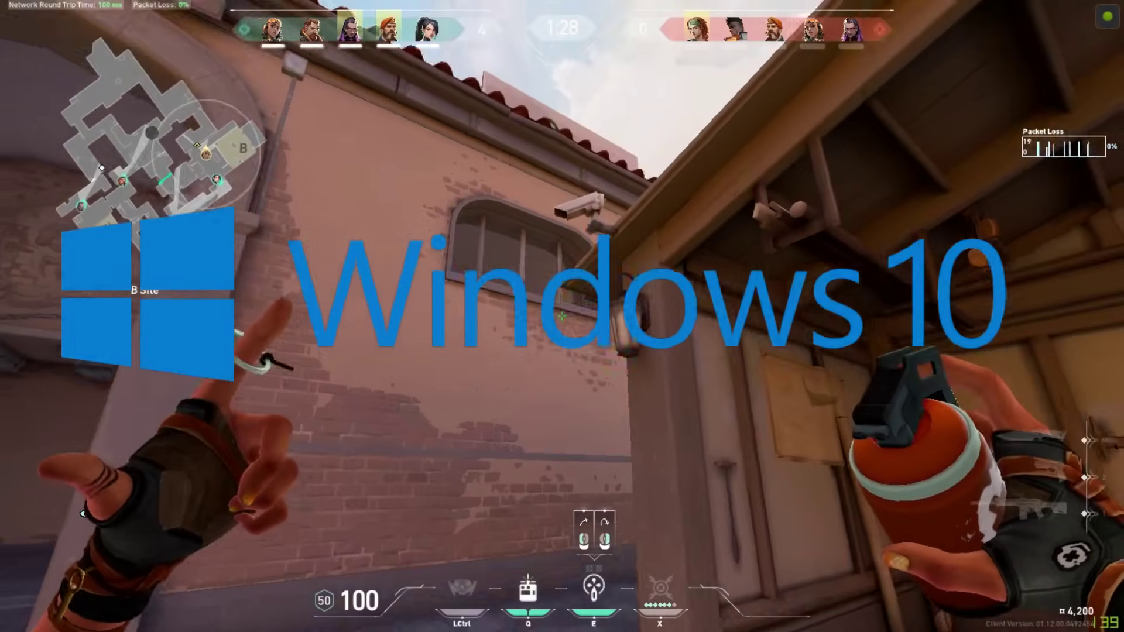
click(561, 317)
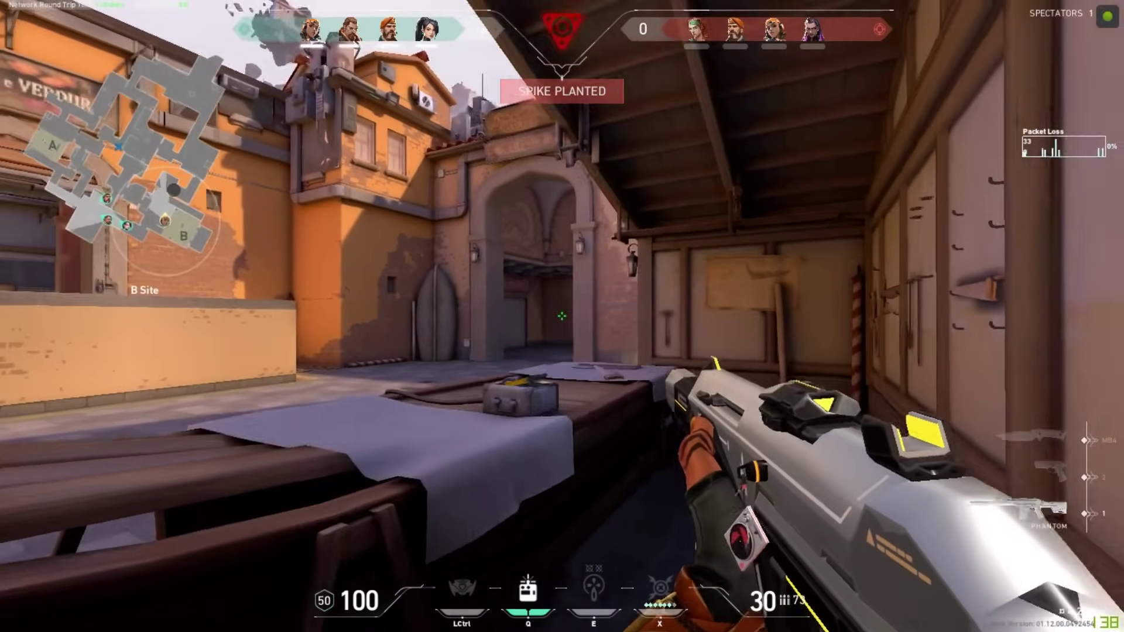
key(a)
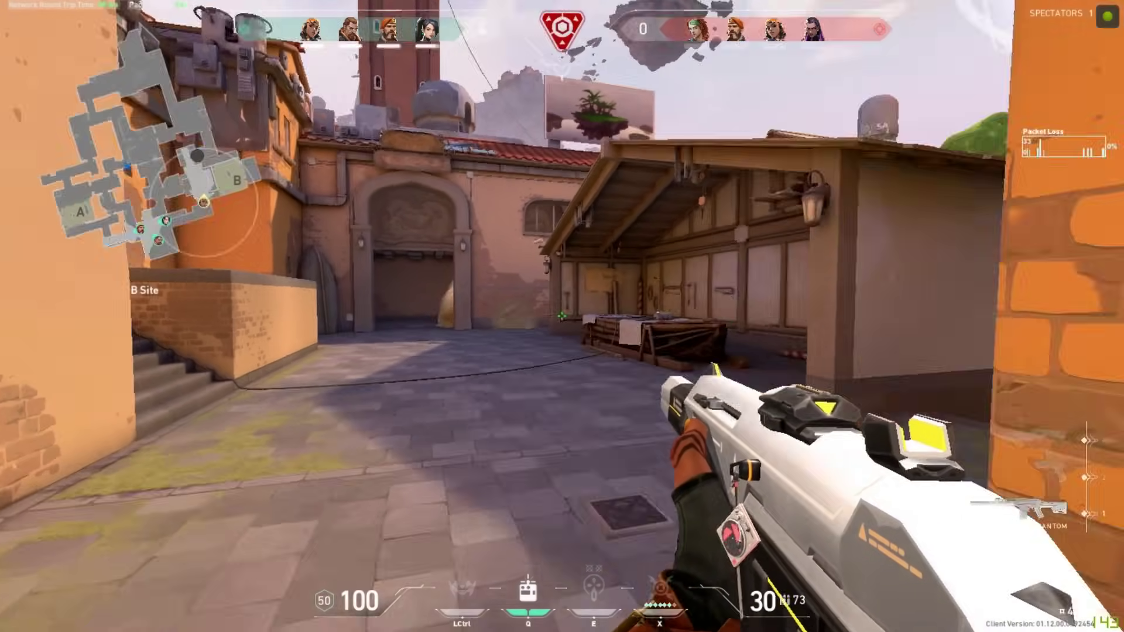
key(3)
key(w)
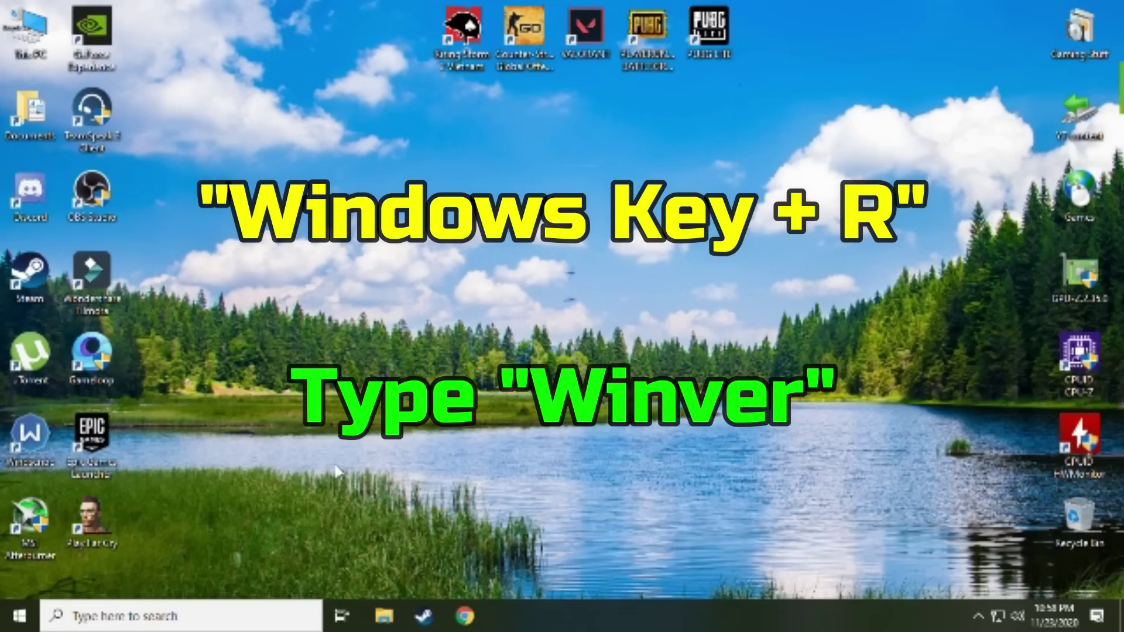
Run the winver command in Windows to check the installed Windows version
key(super+r)
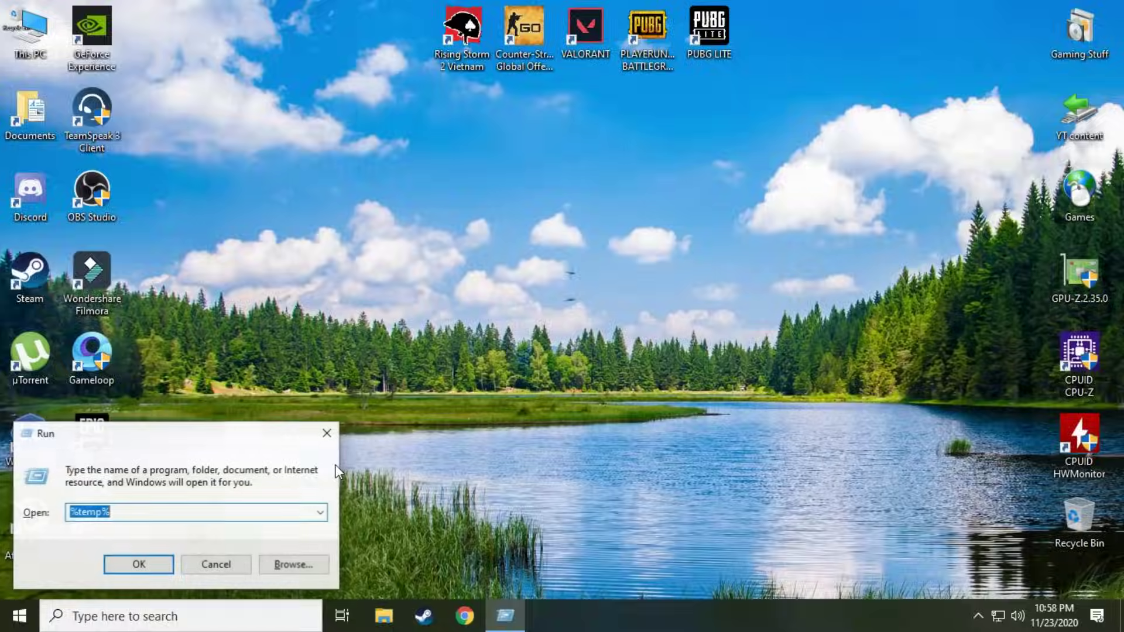
text(winv)
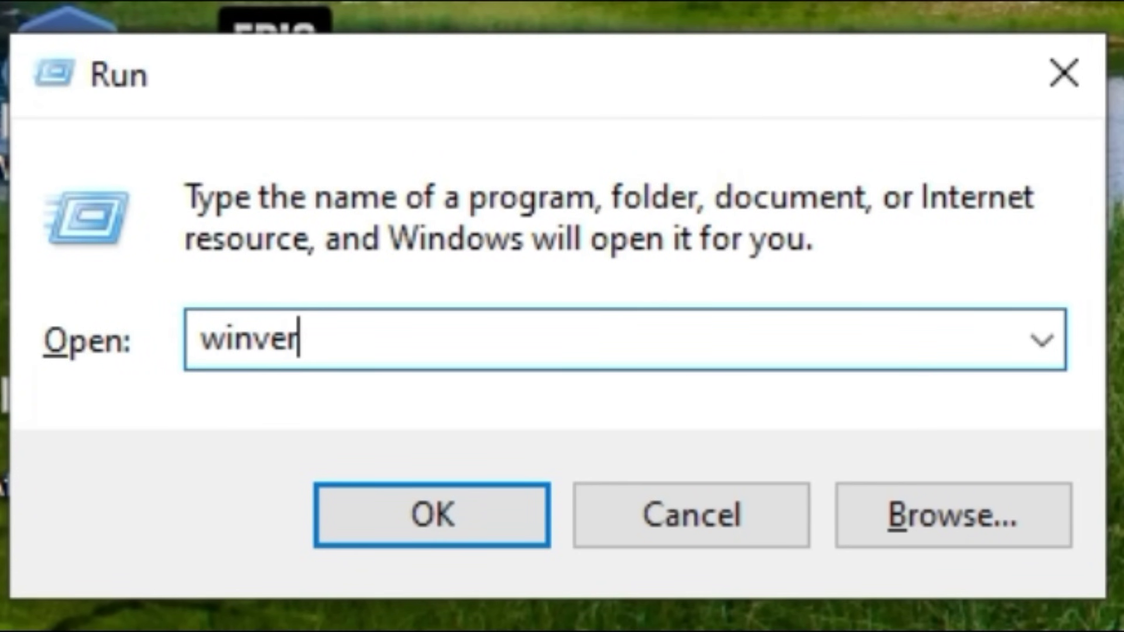
text(er)
key(Return)
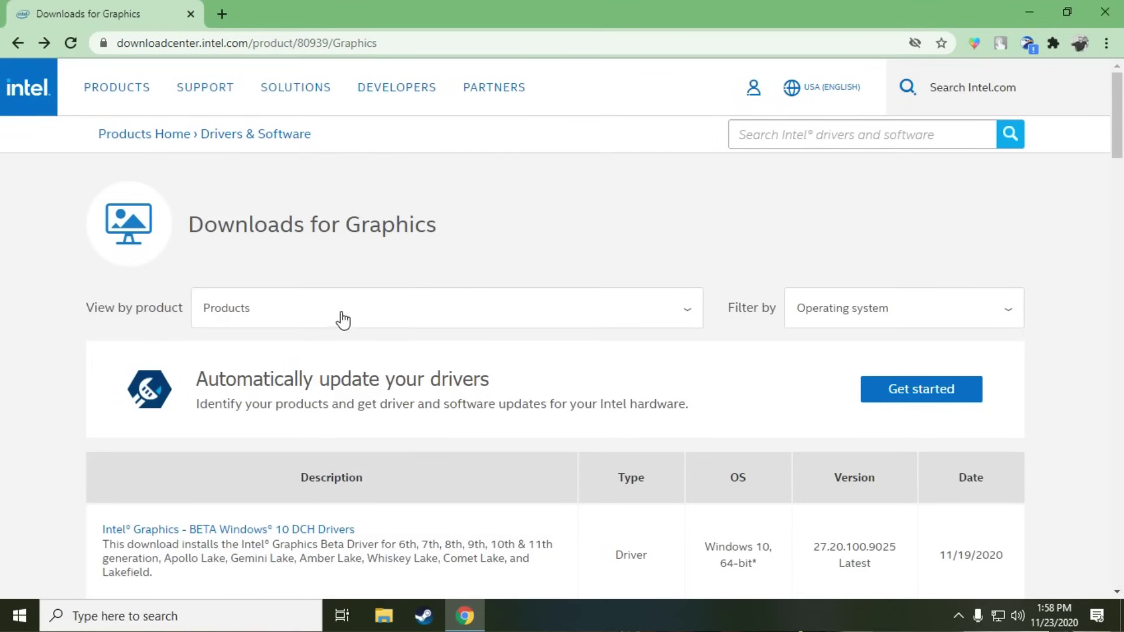
Look through the processor generations offered in the product filter on Intel's Downloads for Graphics page
click(343, 321)
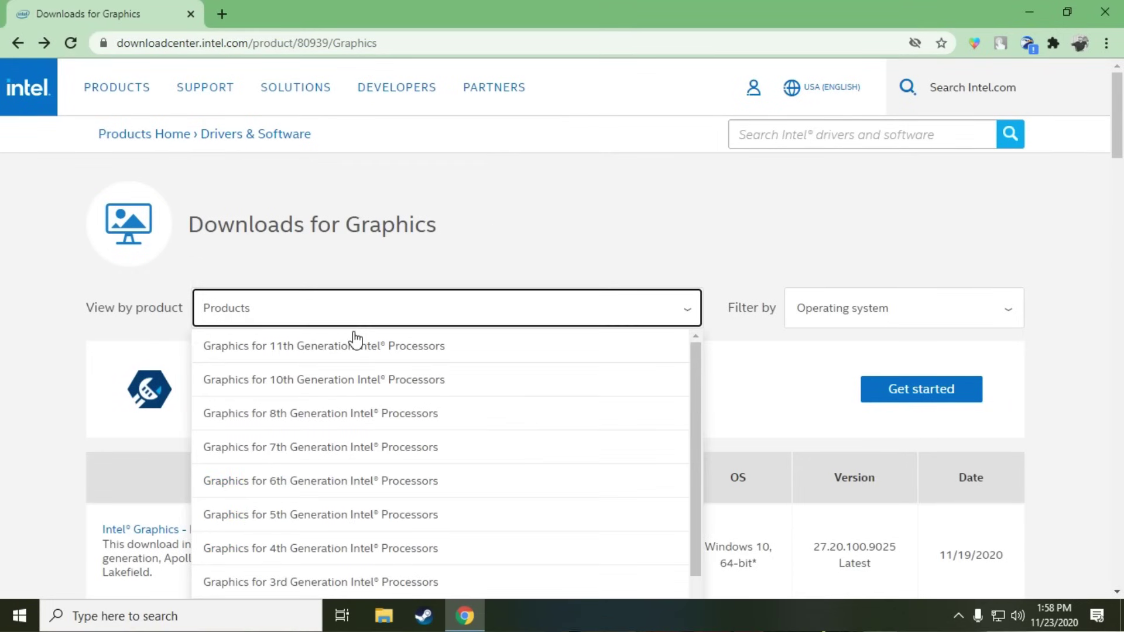
scroll(412, 423, down, 2)
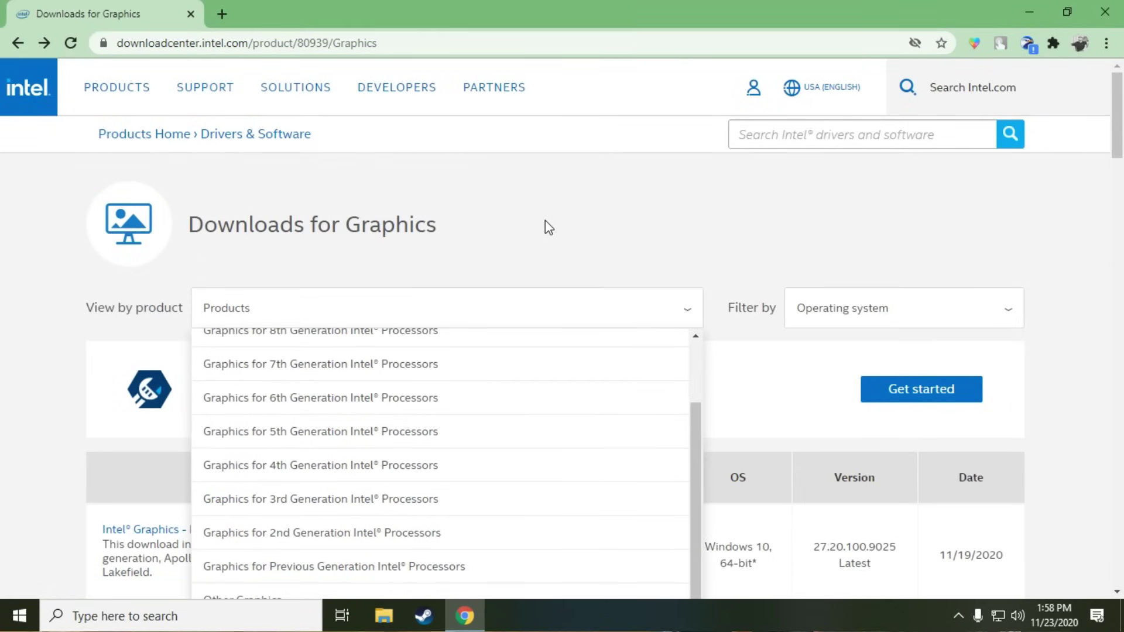
click(507, 293)
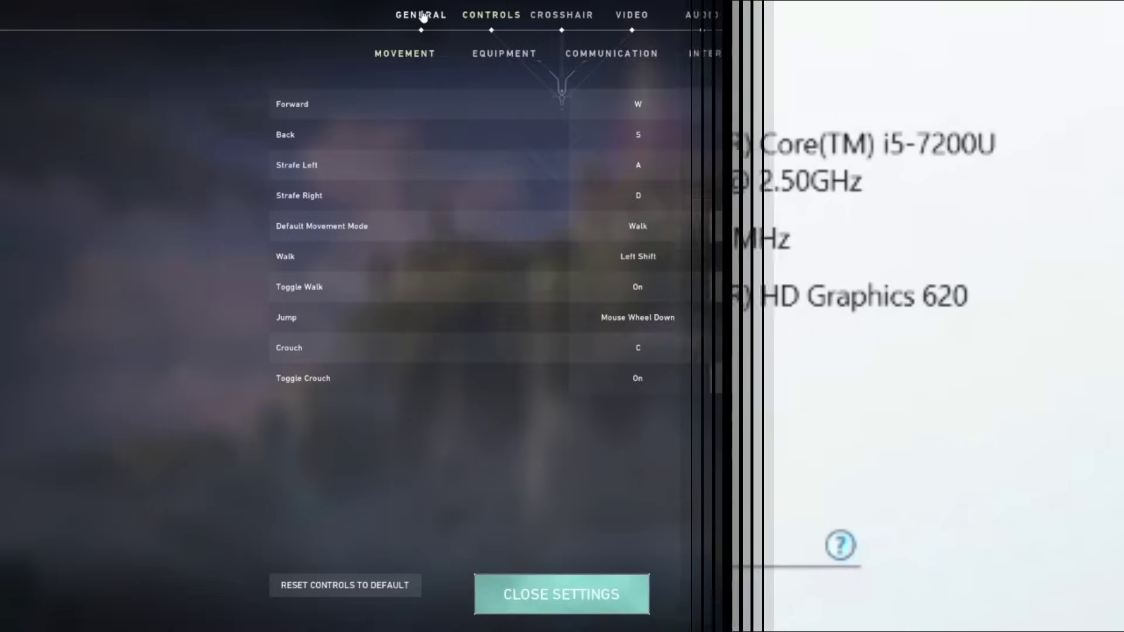
In VALORANT's general settings, turn off Show Corpses and Show Blood
scroll(615, 267, down, 12)
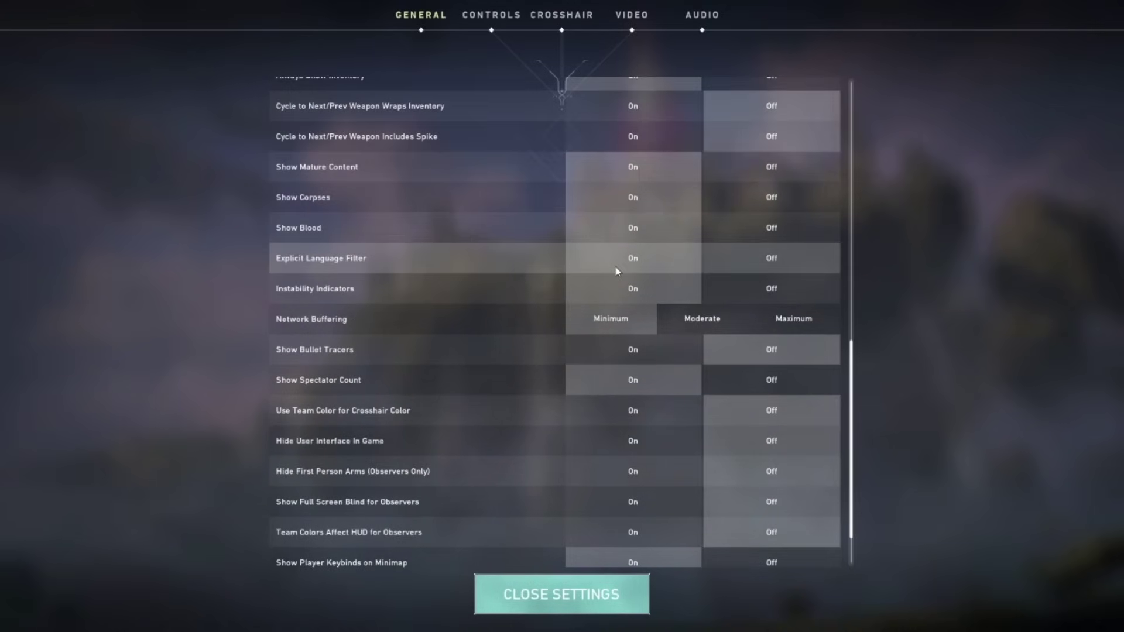
scroll(351, 285, up, 2)
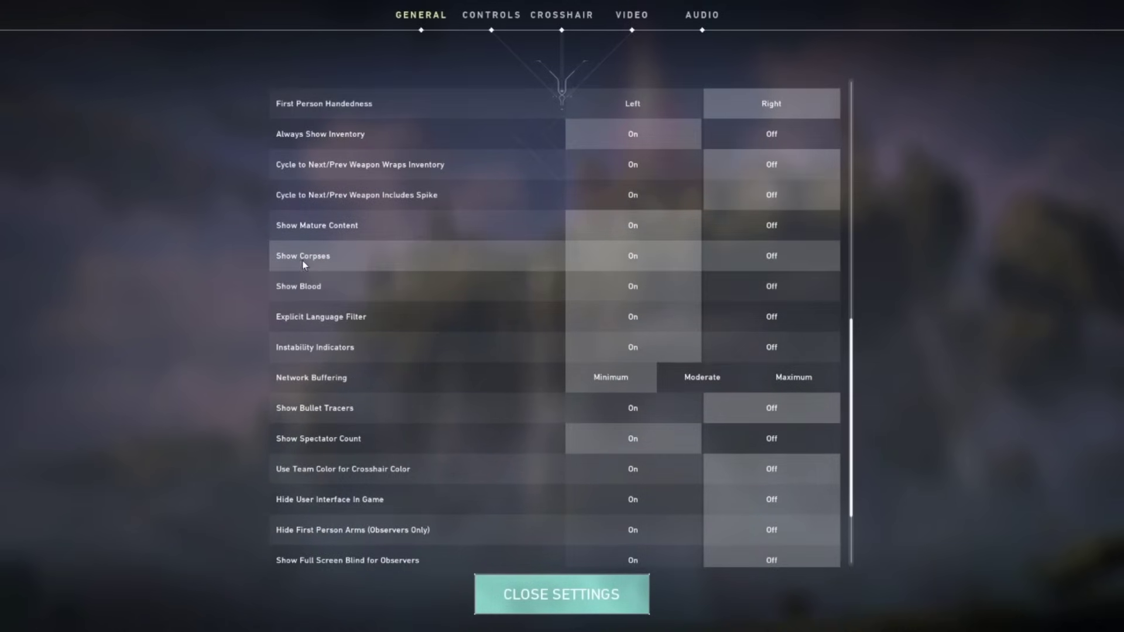
click(782, 257)
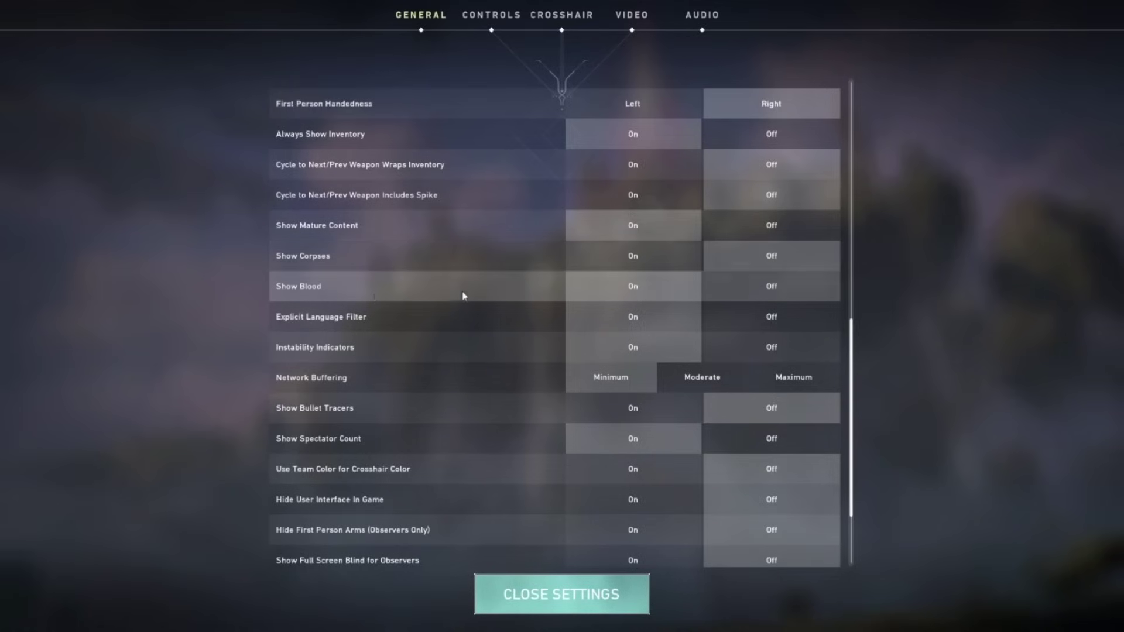
click(788, 294)
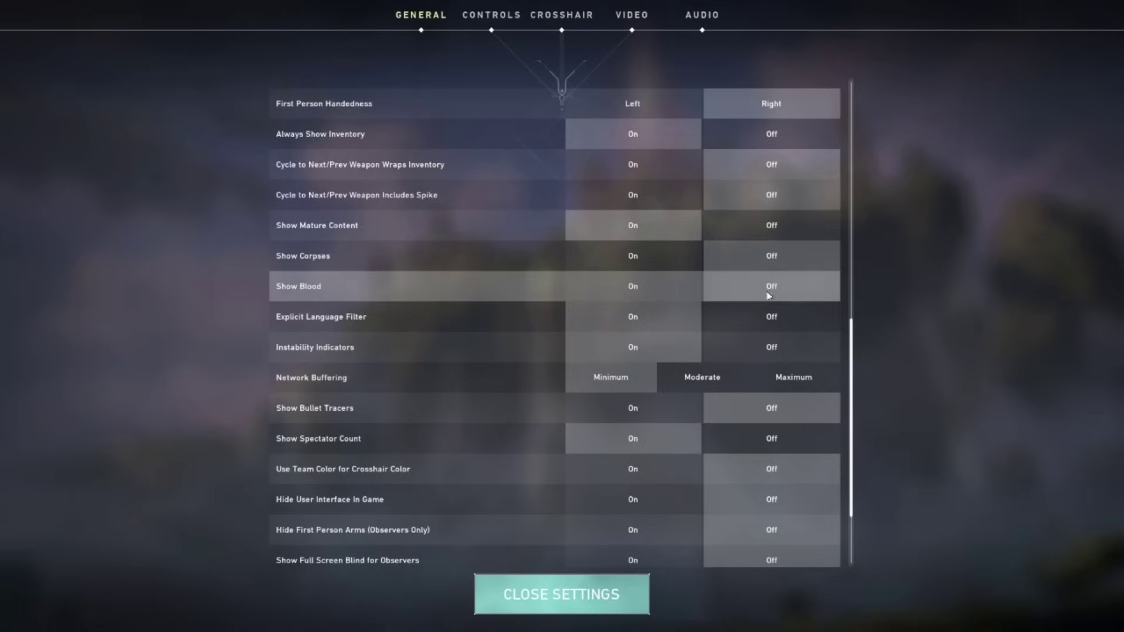
Set the display mode to Fullscreen in the general video settings
click(631, 15)
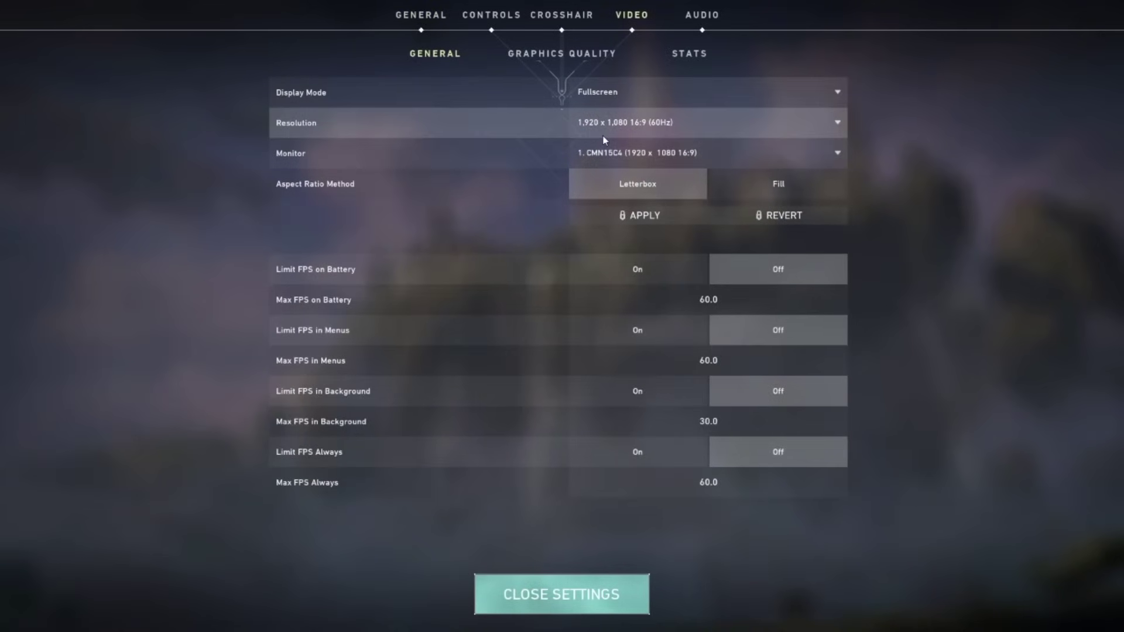
click(613, 96)
click(603, 113)
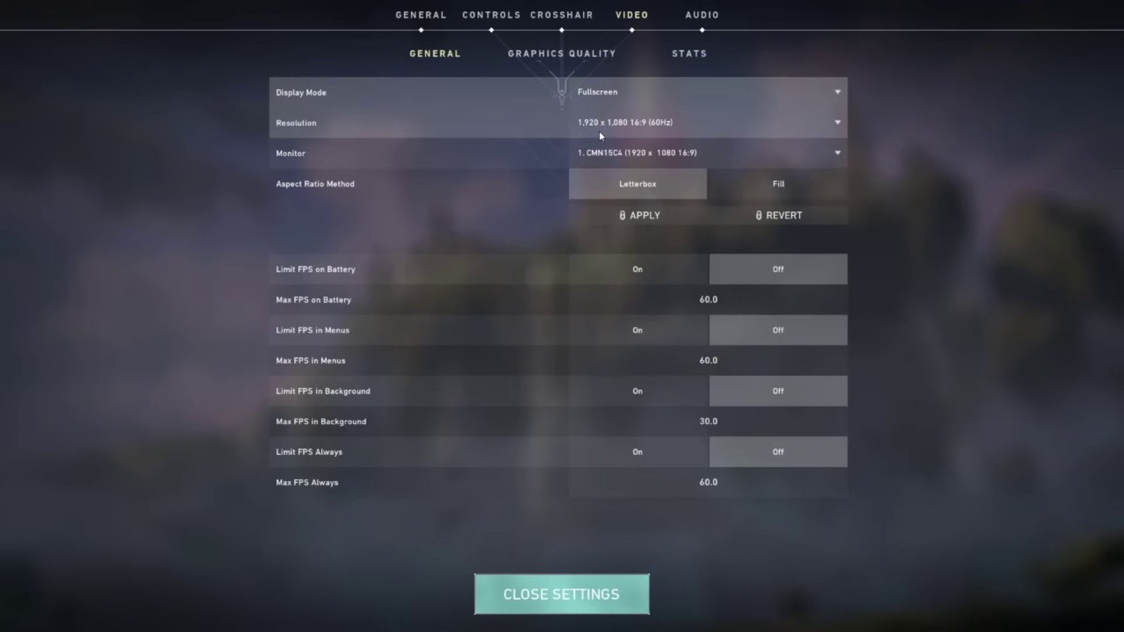
Try the 1,024 x 768 4:3 resolution and settle on 1,280 x 720 16:9 (60Hz)
click(619, 125)
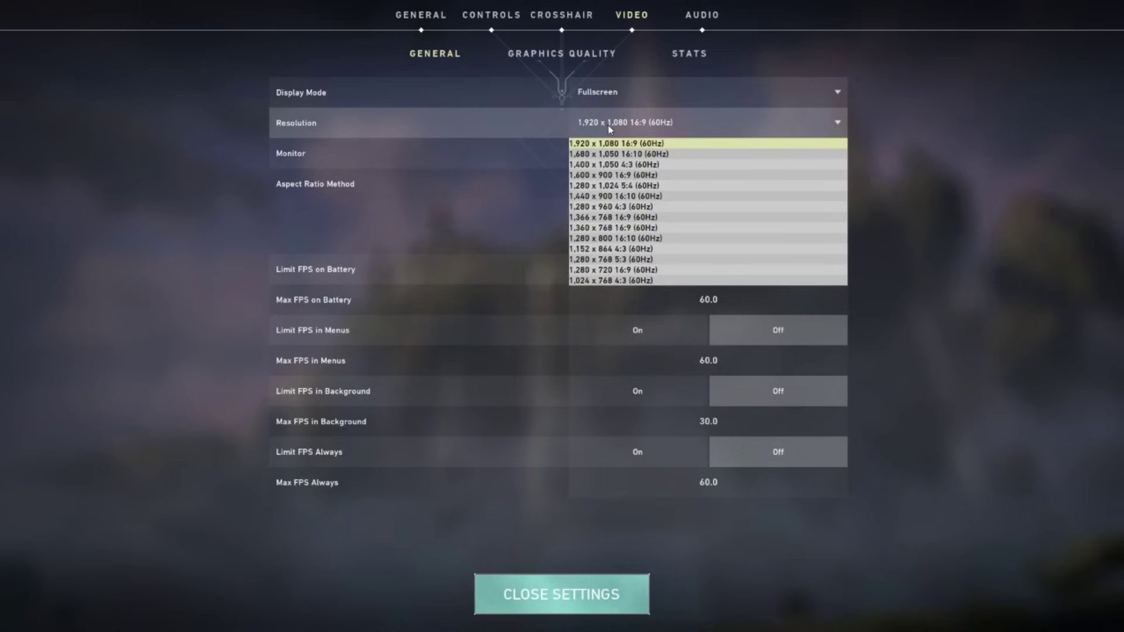
click(600, 270)
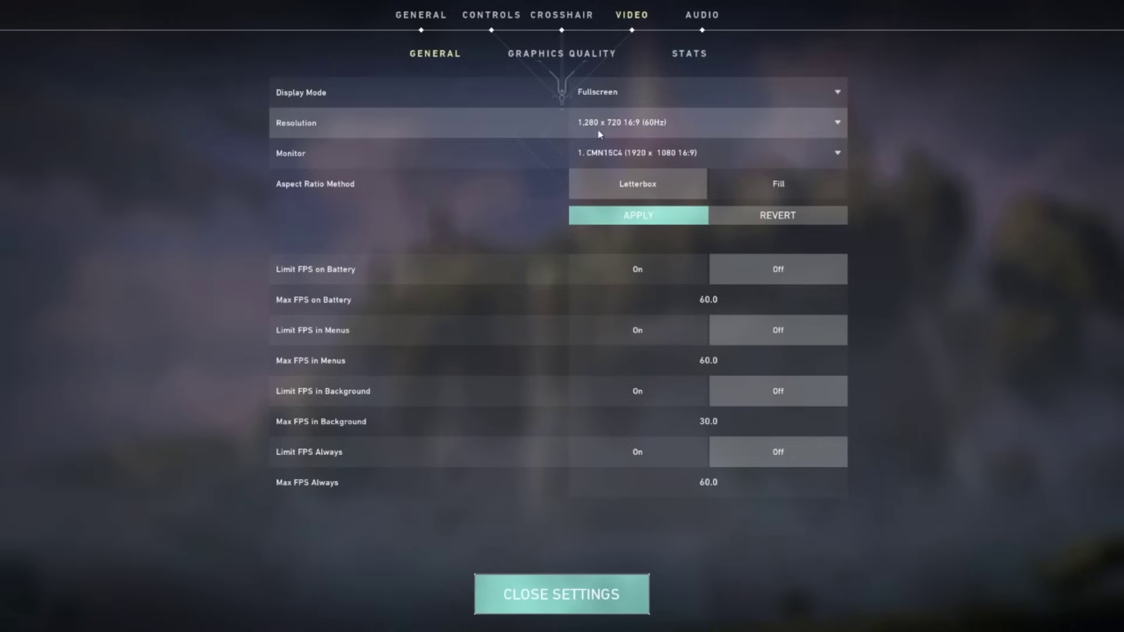
click(605, 134)
click(602, 281)
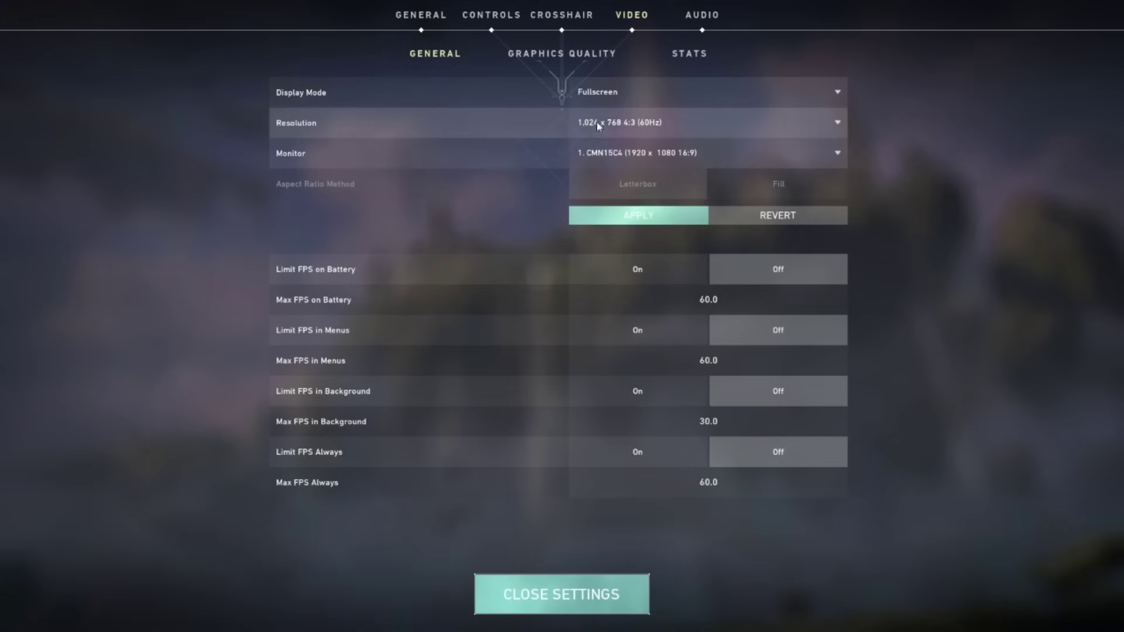
click(604, 127)
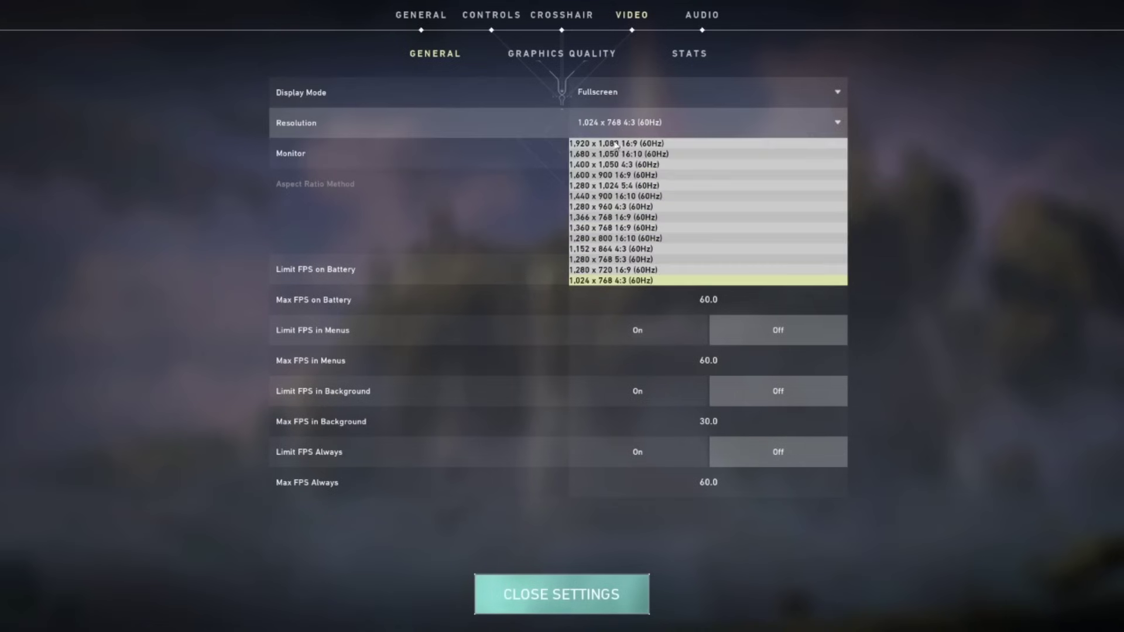
click(600, 270)
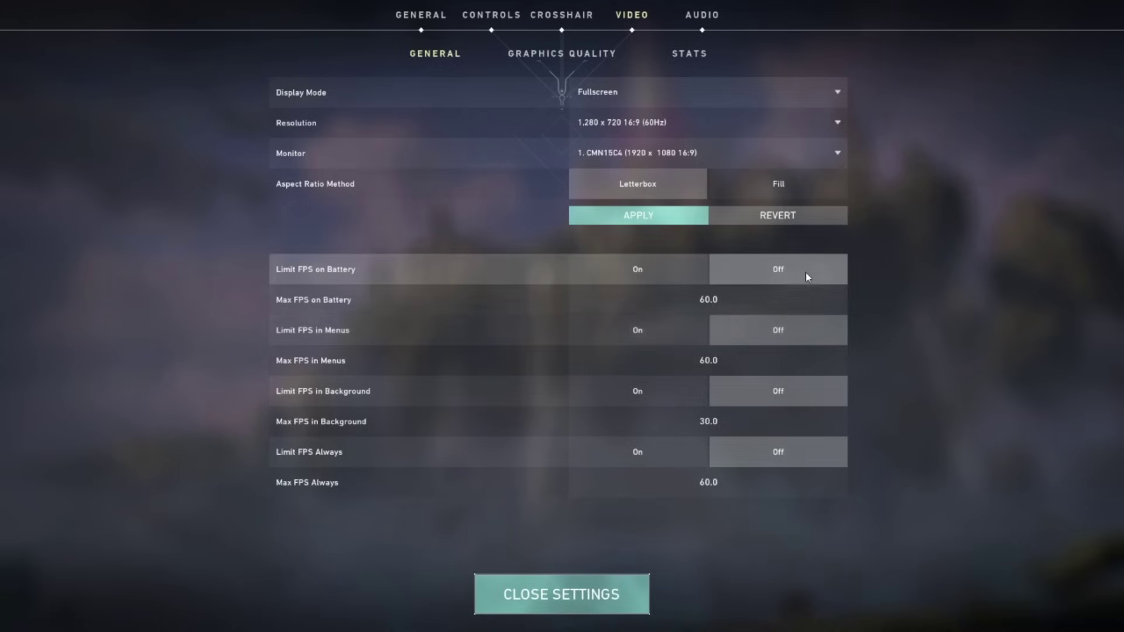
Review the graphics quality options in the video settings, from material quality to first person shadows
click(558, 57)
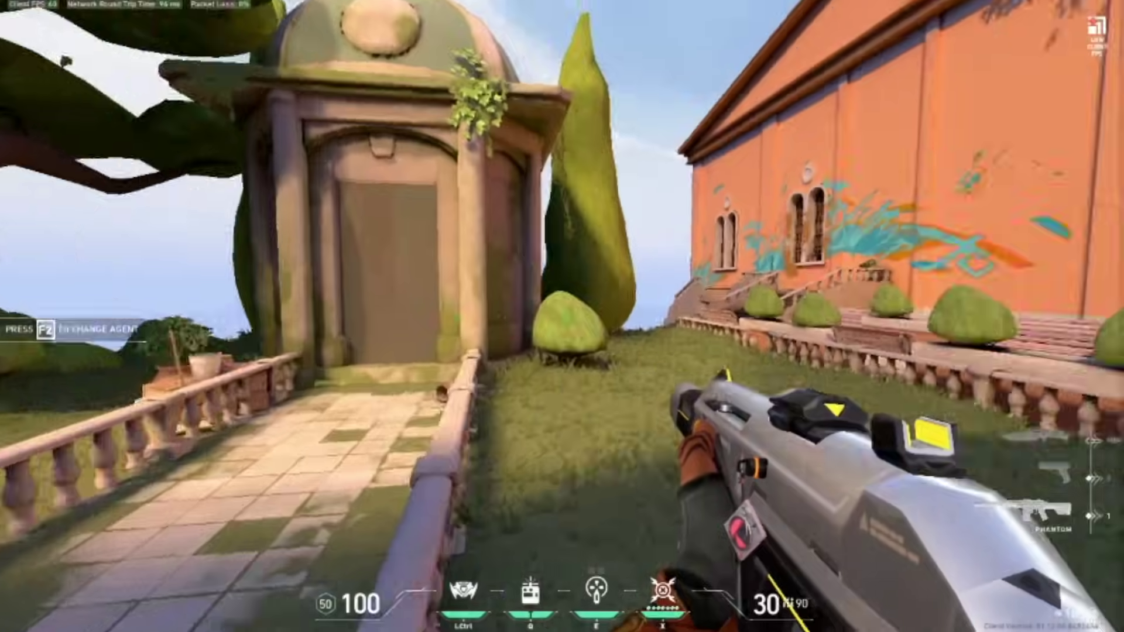
key(w)
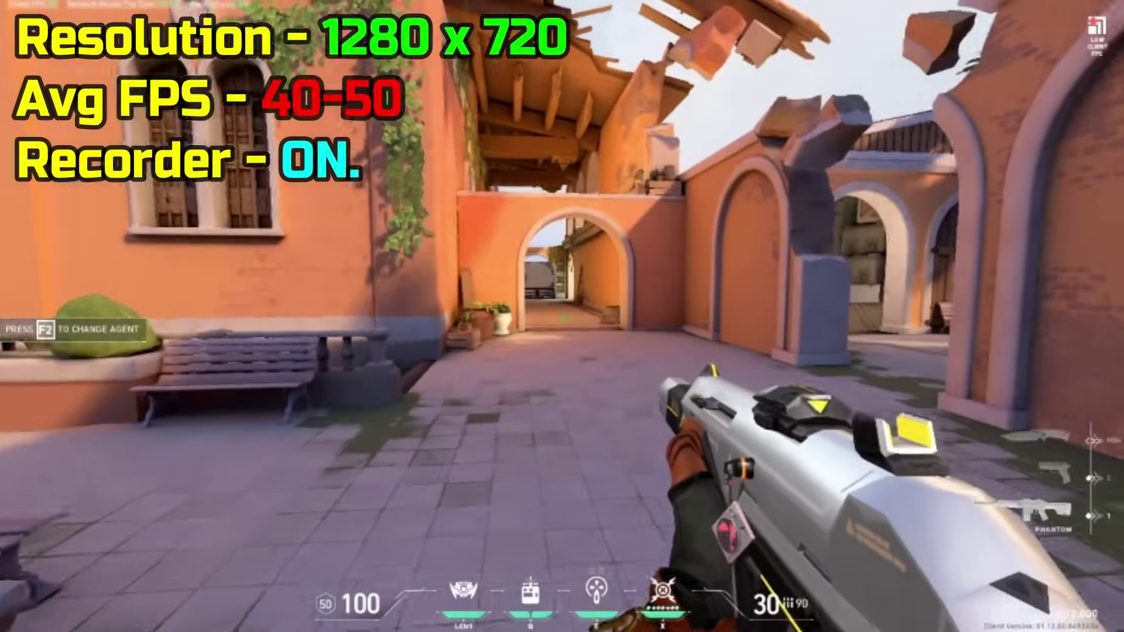
key(x)
key(q)
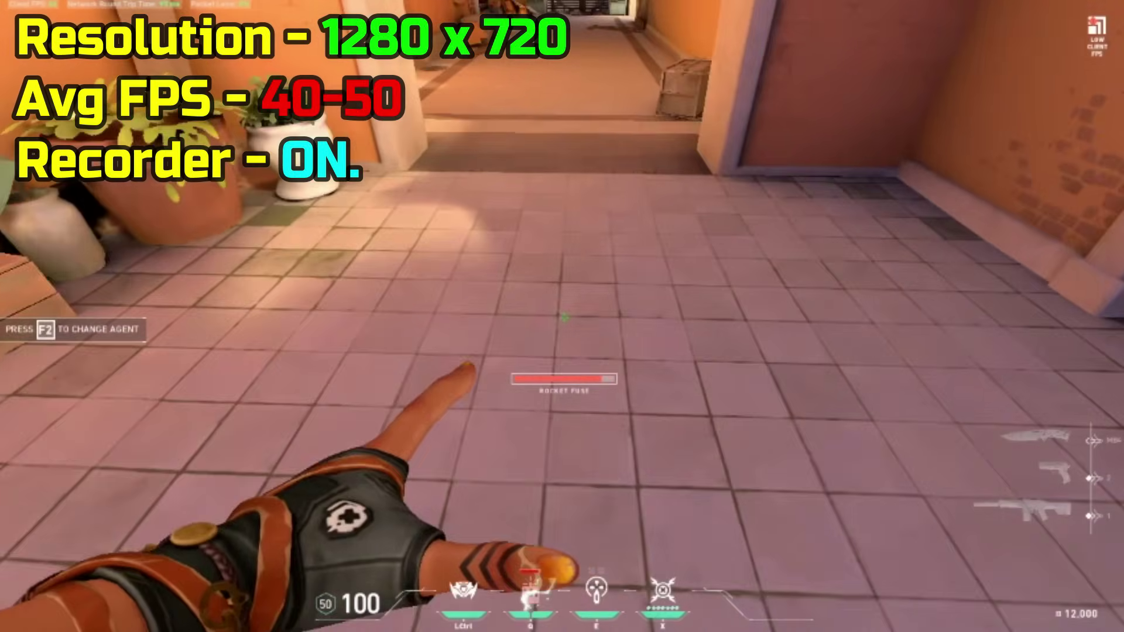
key(q)
click(565, 317)
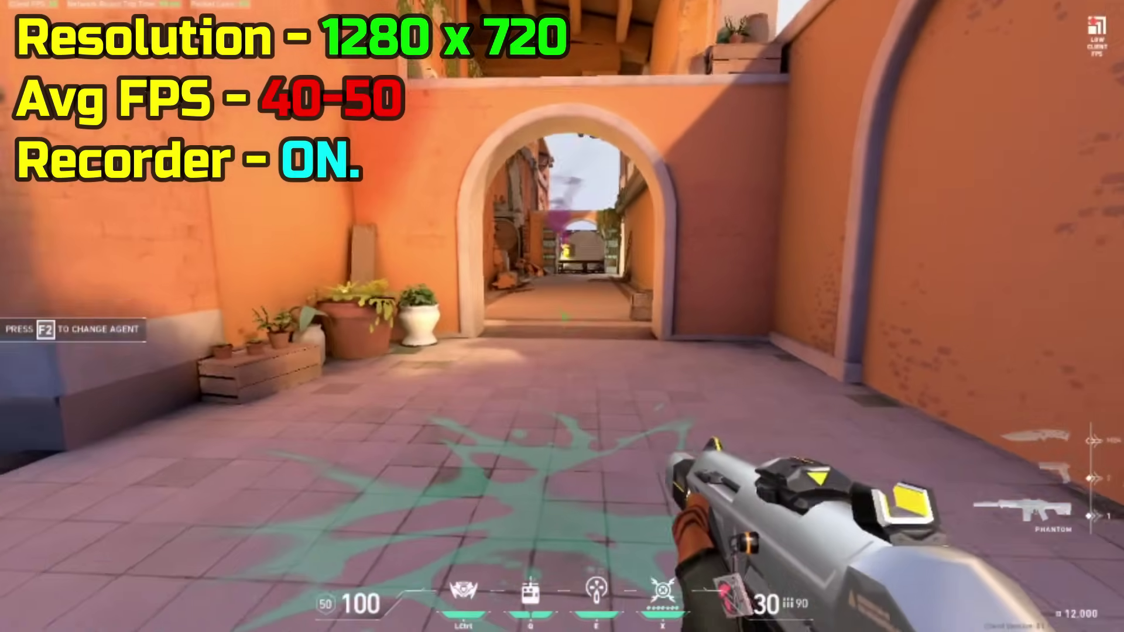
key(s)
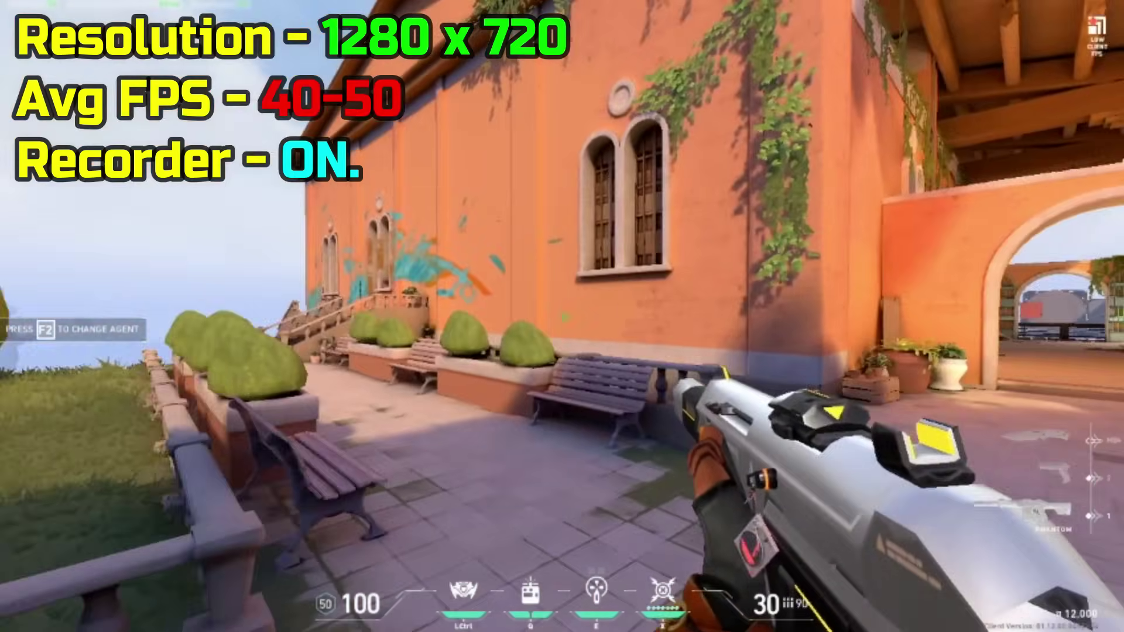
key(w)
key(a)
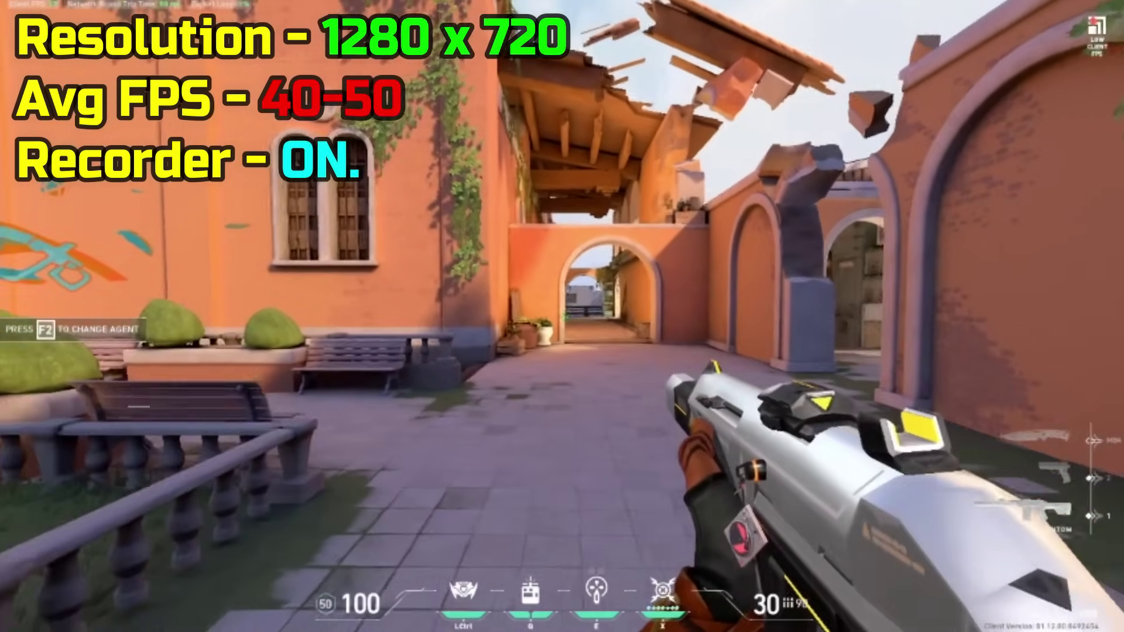
key(w)
key(e)
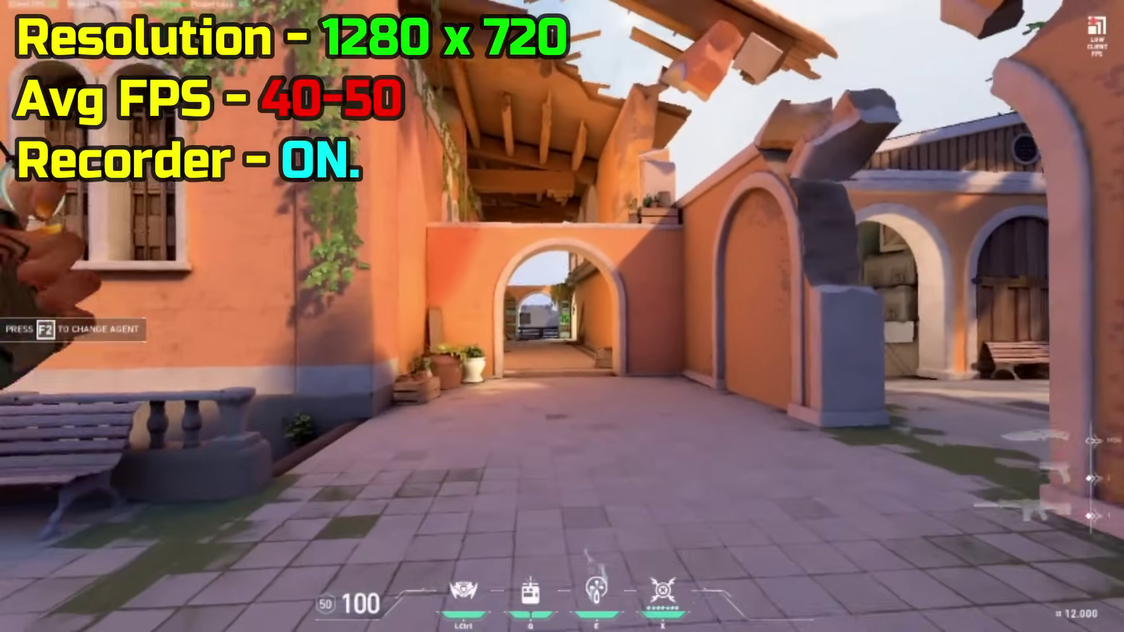
click(562, 316)
key(s)
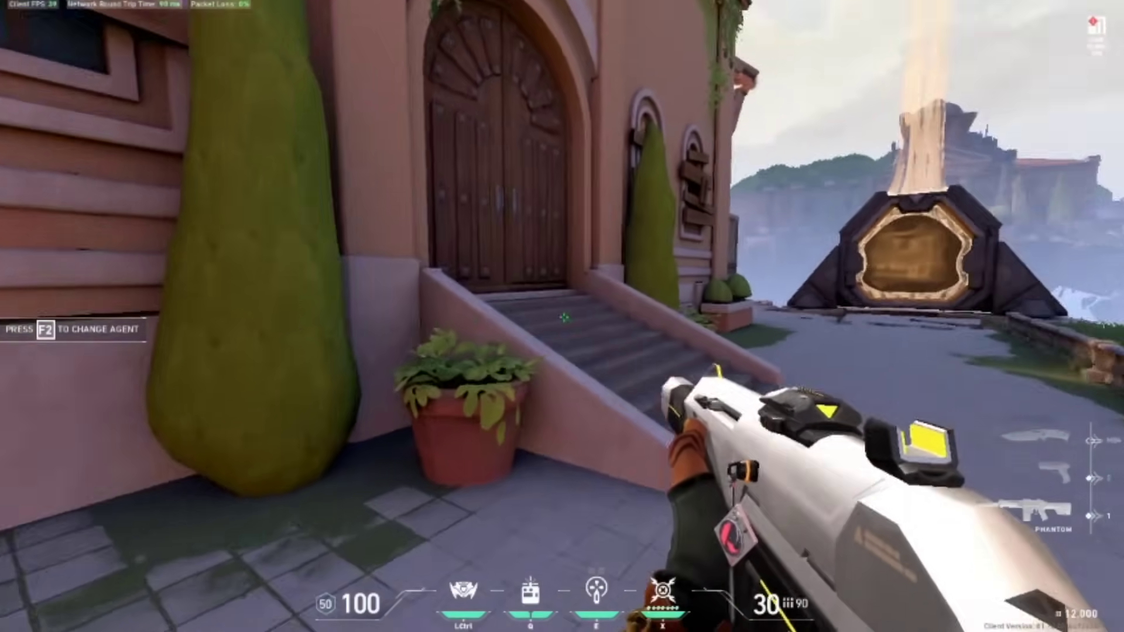
key(w)
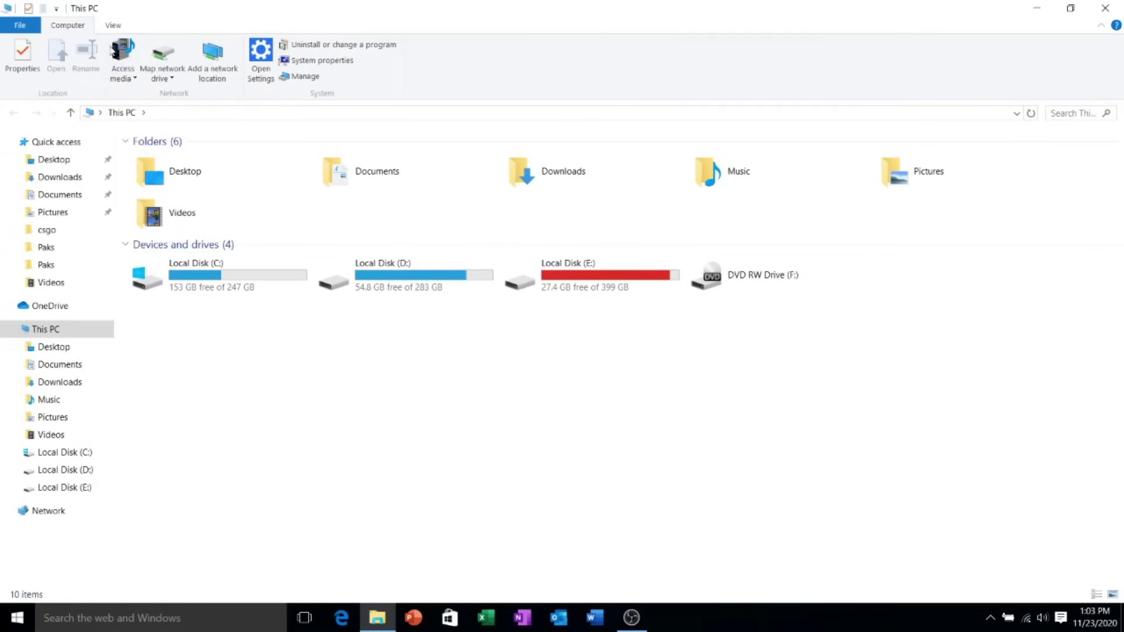
Make sure hidden items are shown in File Explorer
click(113, 25)
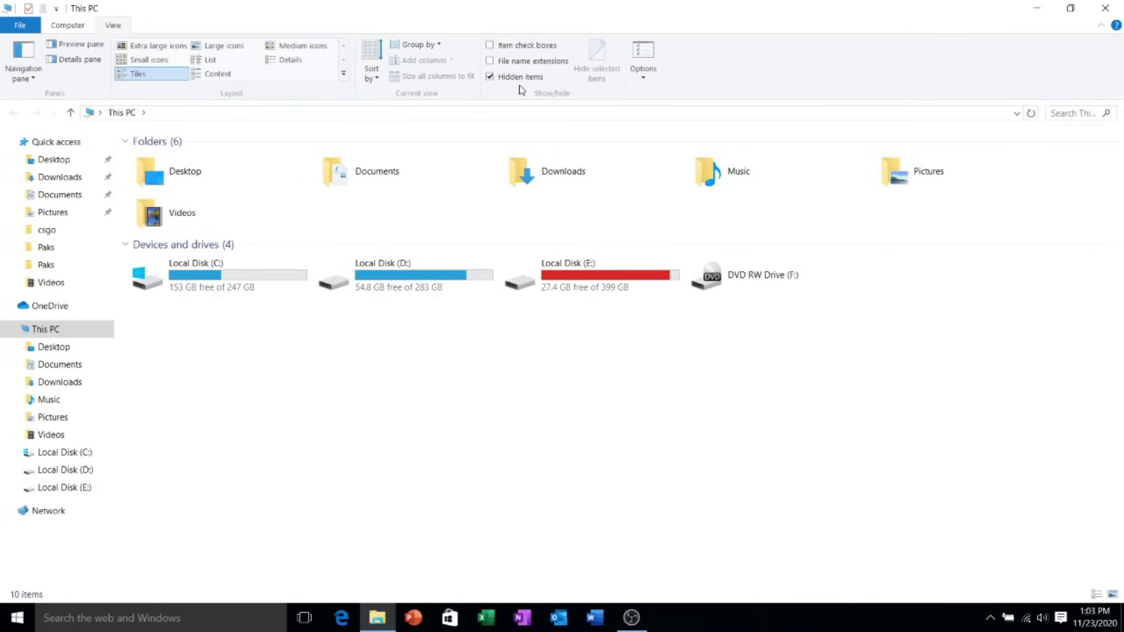
click(496, 81)
click(497, 80)
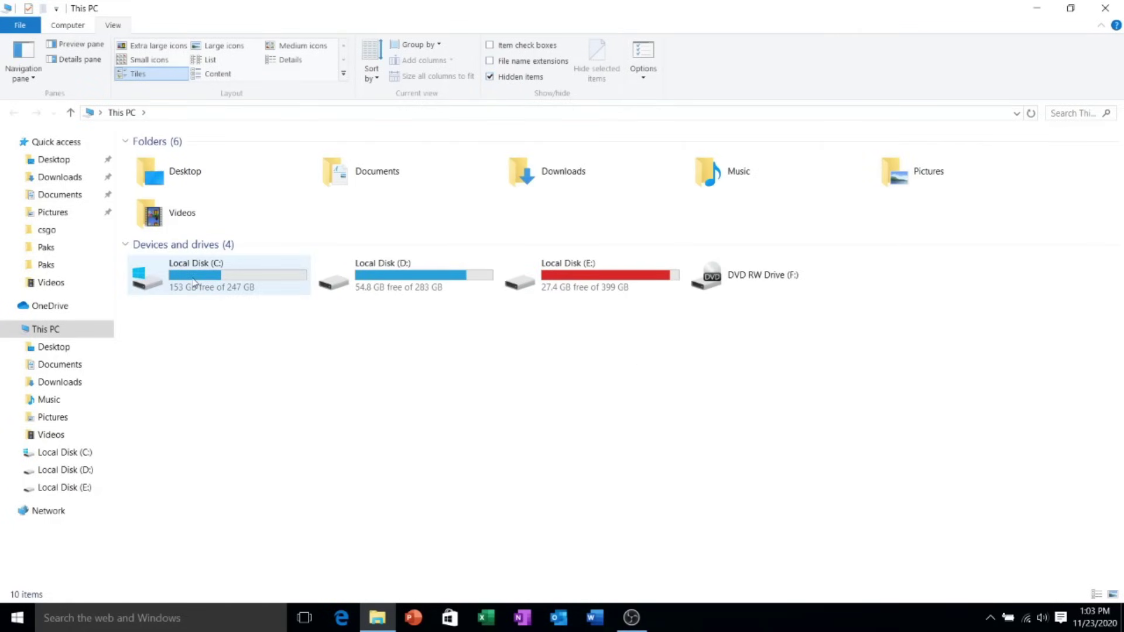
Open the AppData\Local folder inside the user's profile folder on Local Disk (C:)
double_click(199, 285)
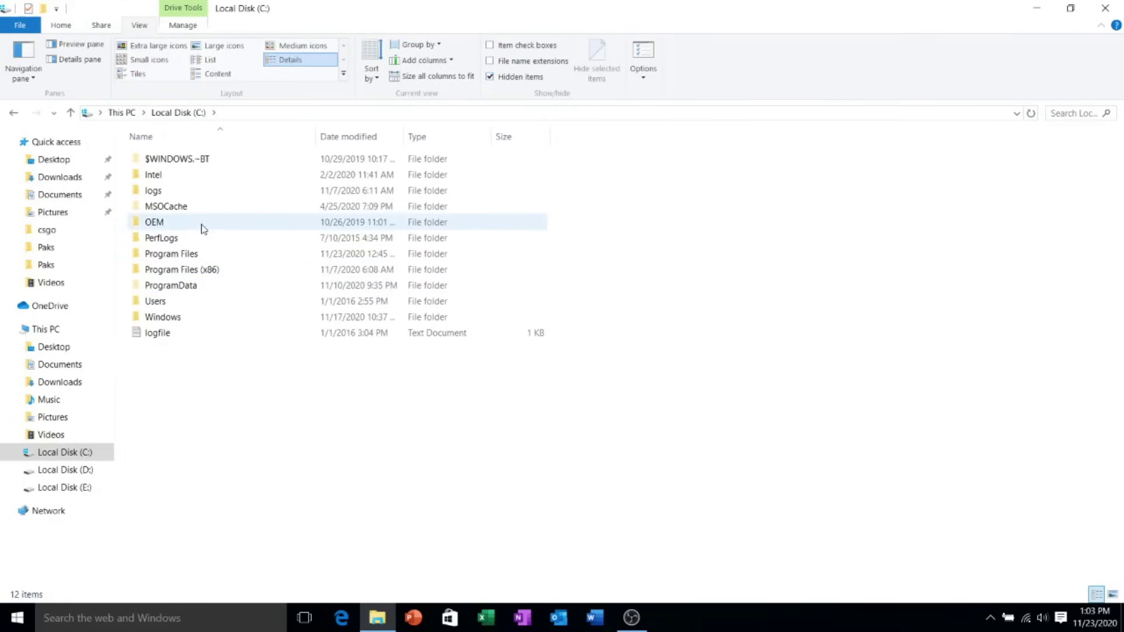
double_click(180, 302)
double_click(183, 164)
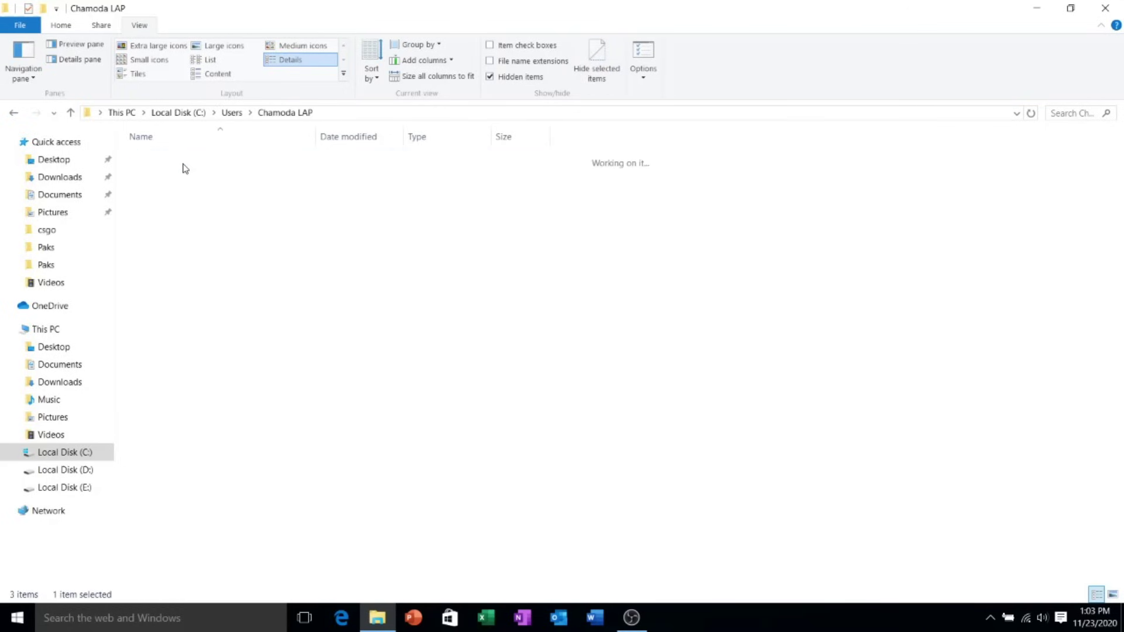
double_click(187, 177)
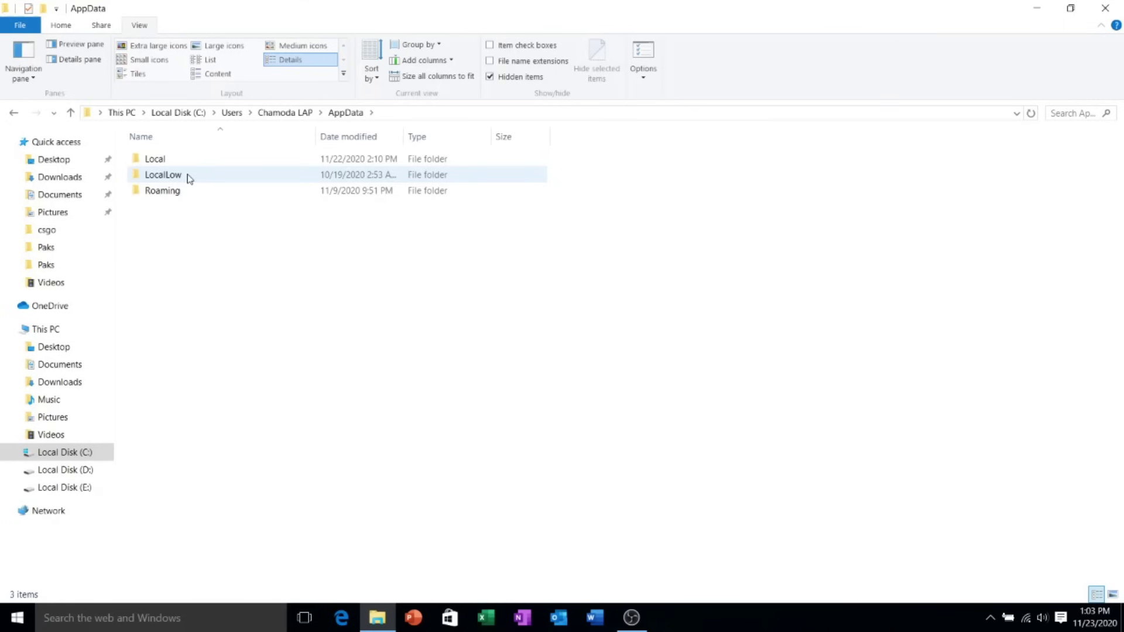
double_click(186, 163)
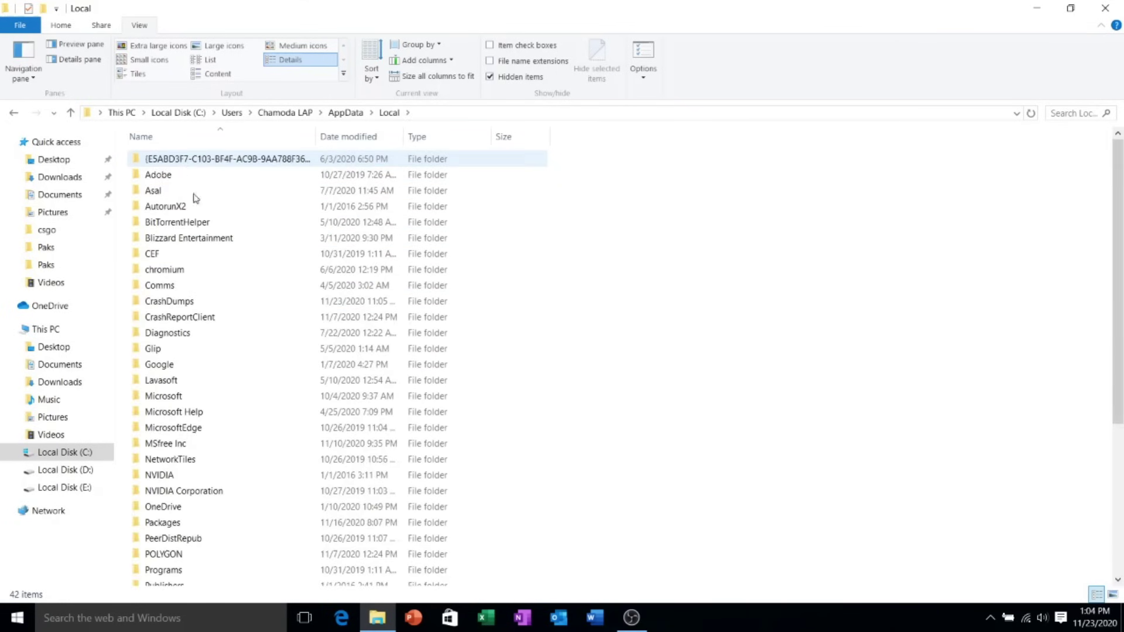
Go to VALORANT\Saved\Config and open the Windows folder inside the account's ID-named folder
scroll(221, 361, down, 5)
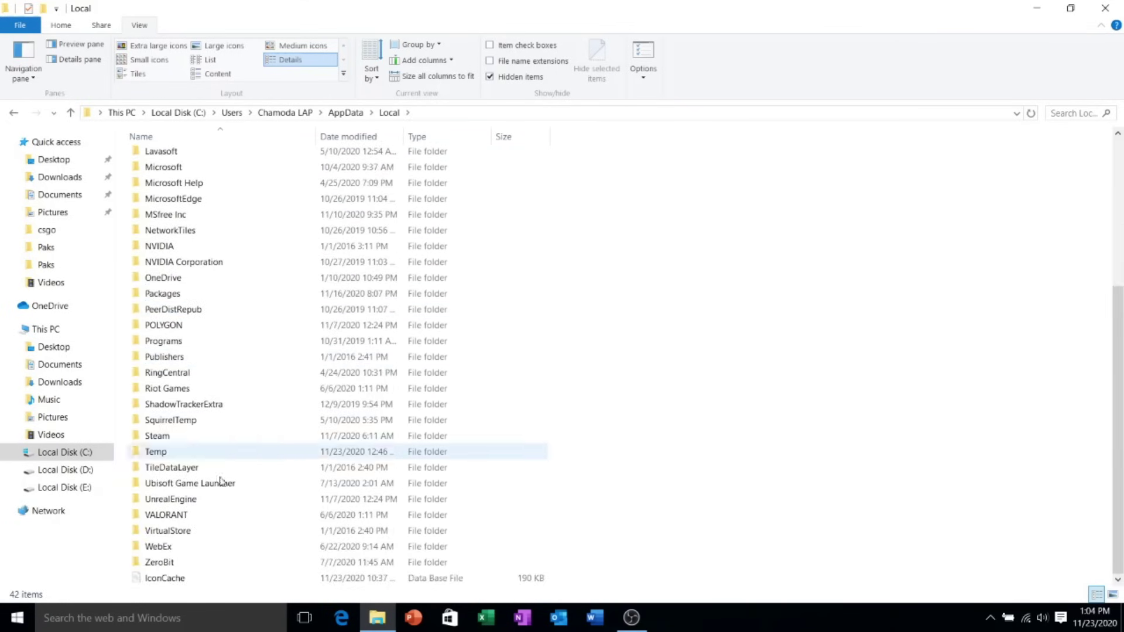
double_click(221, 514)
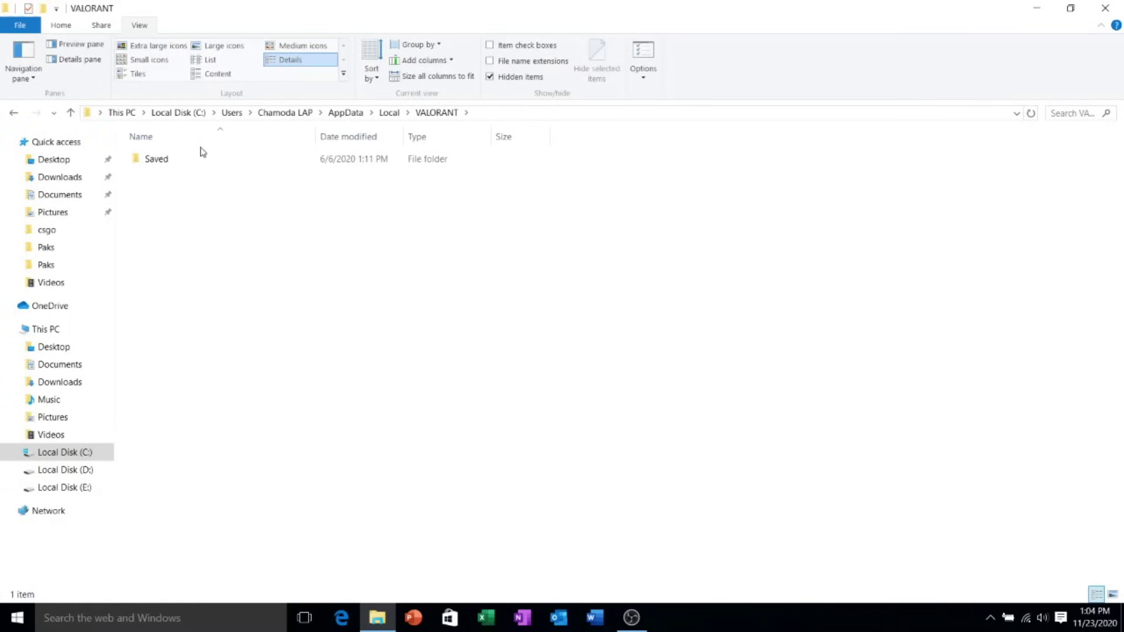
double_click(189, 157)
double_click(191, 159)
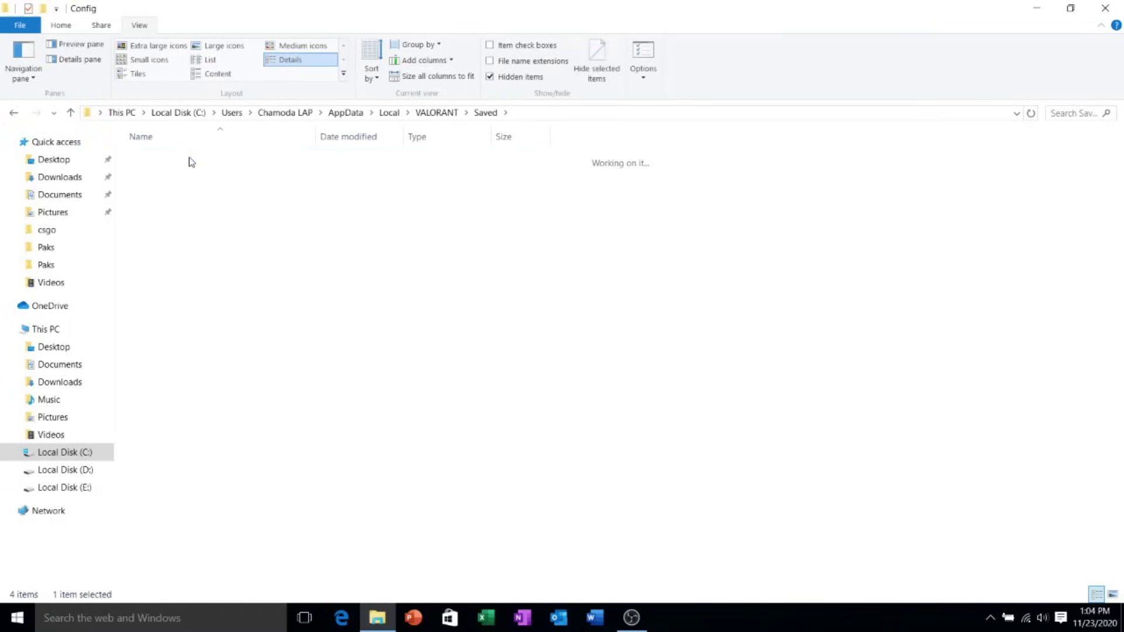
click(203, 161)
double_click(223, 161)
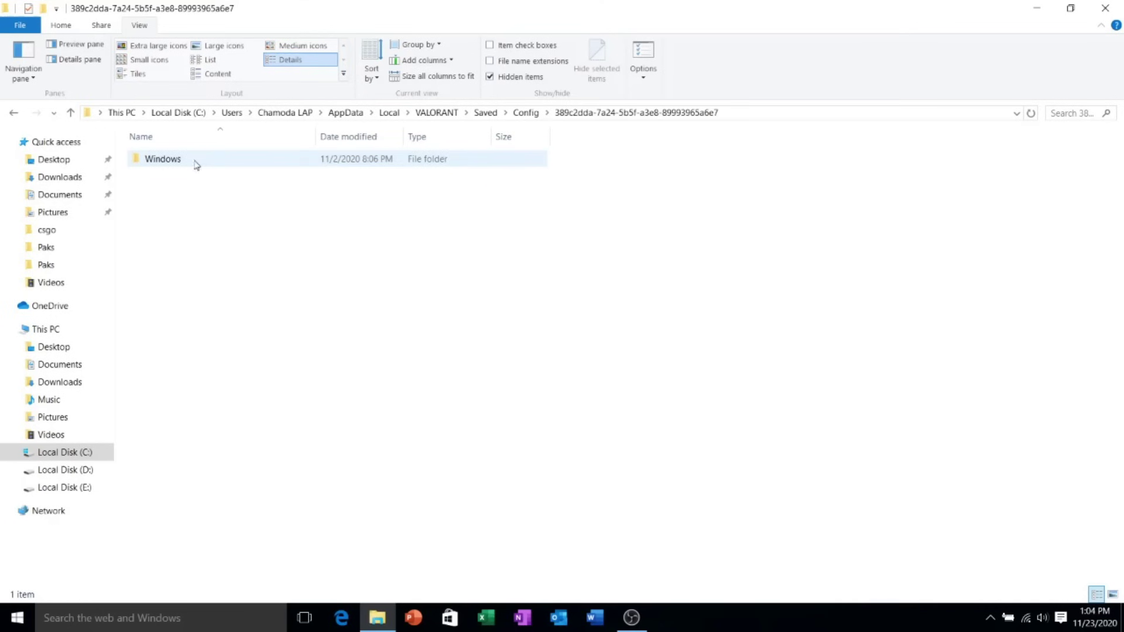
double_click(199, 164)
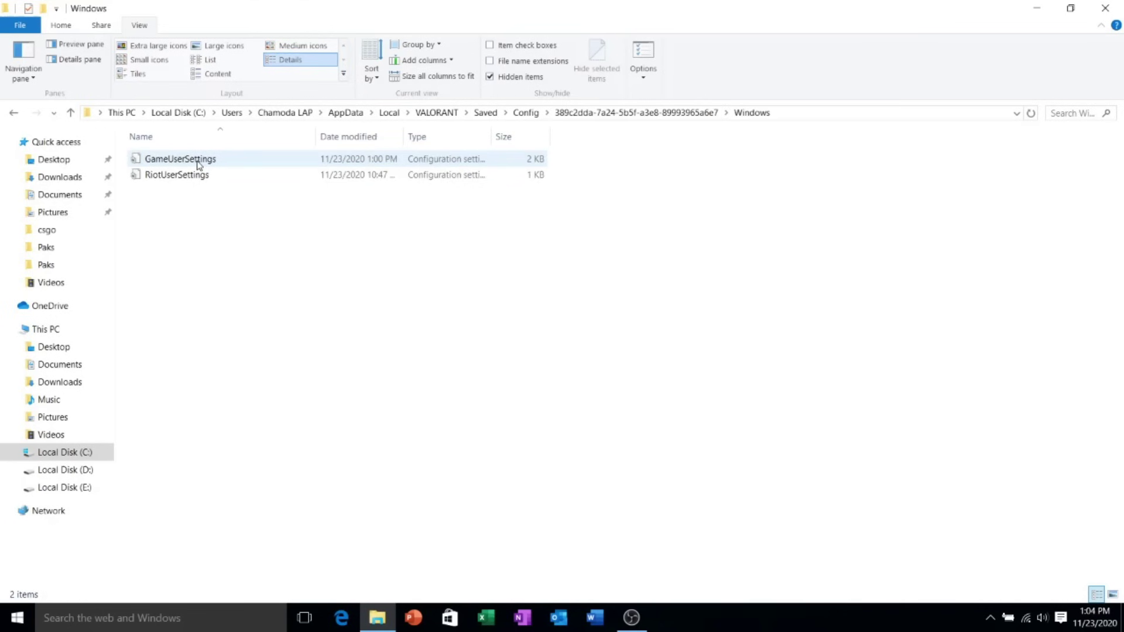
Open the GameUserSettings file and set sg.ResolutionQuality under ScalabilityGroups to 50.000000
double_click(199, 163)
double_click(367, 67)
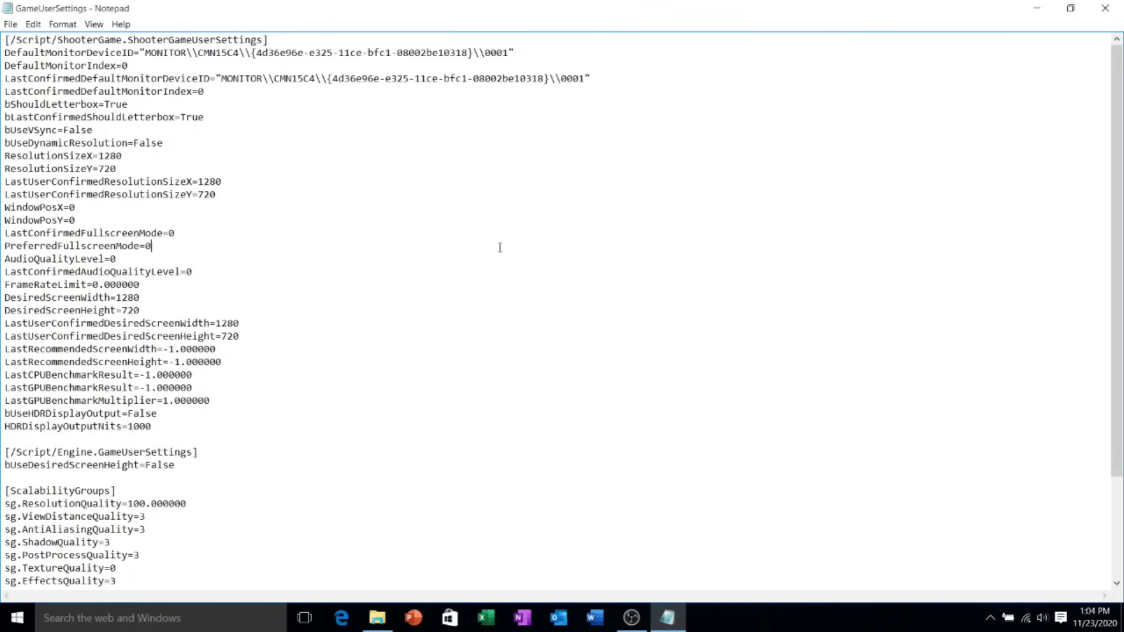
scroll(296, 434, down, 3)
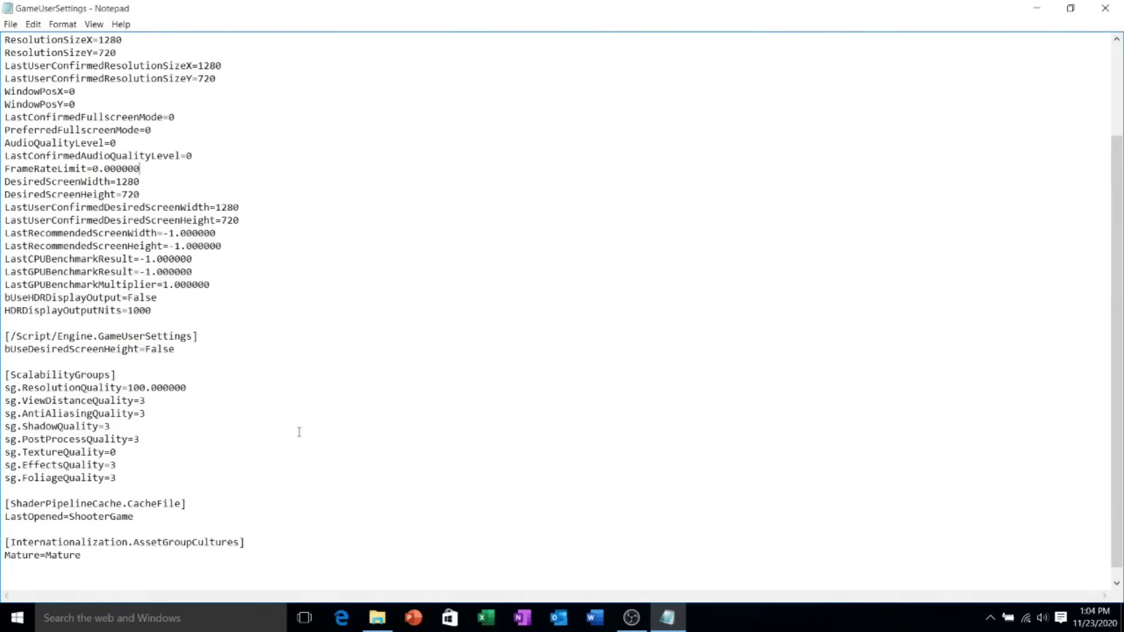
drag(170, 375, 46, 377)
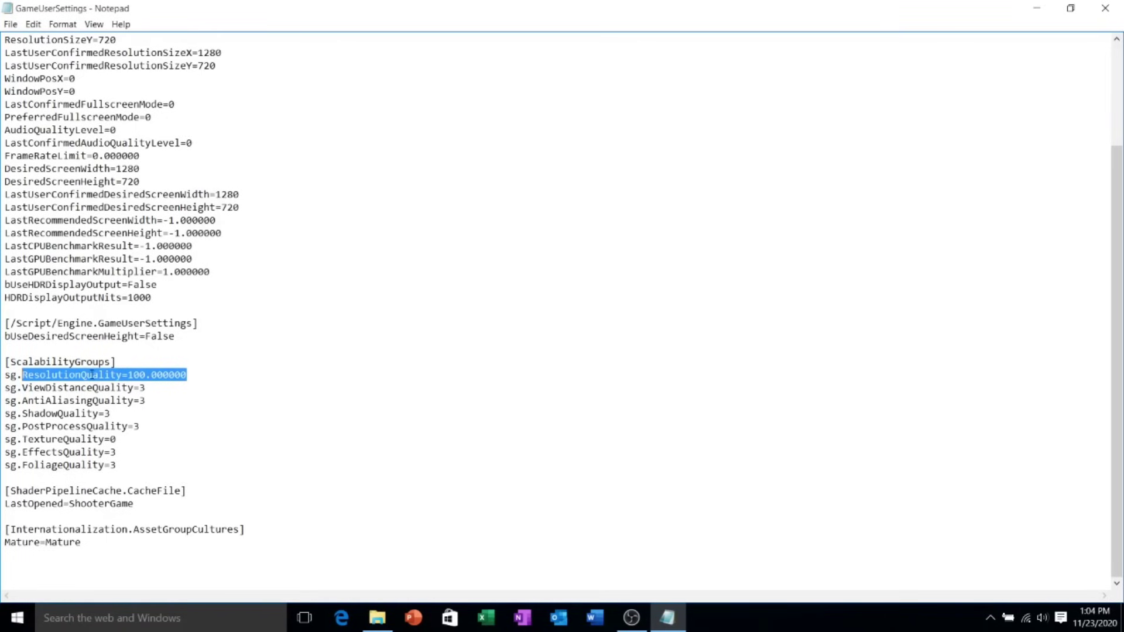
click(208, 376)
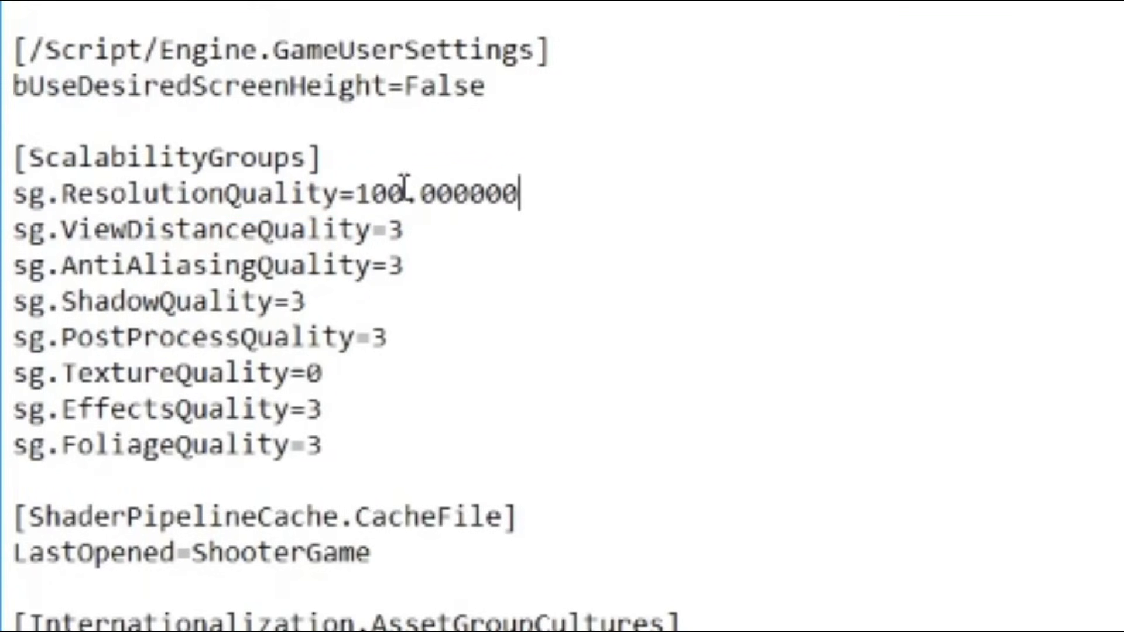
click(405, 186)
key(BackSpace)
key(BackSpace)
key(BackSpace)
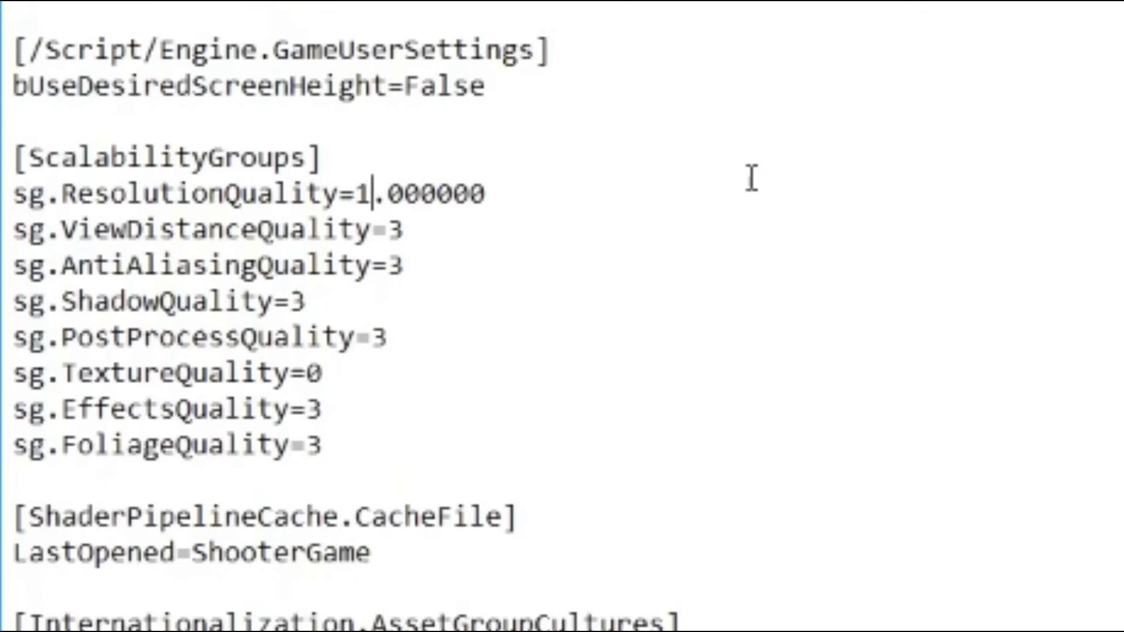
text(50)
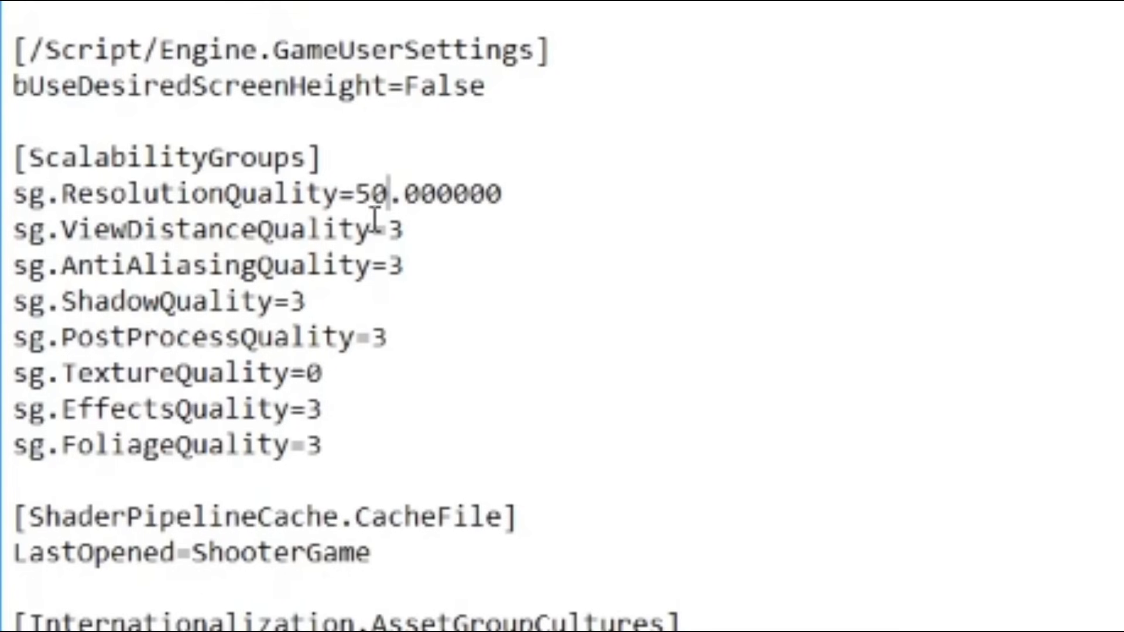
Close the GameUserSettings file, saving the changes
click(858, 274)
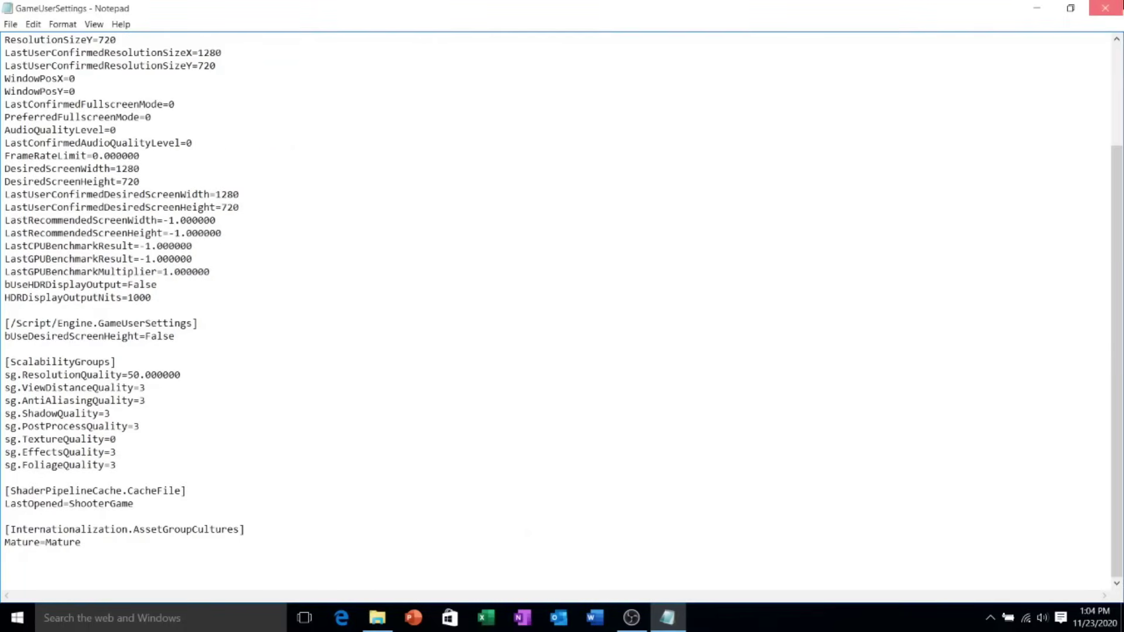
key(alt+F4)
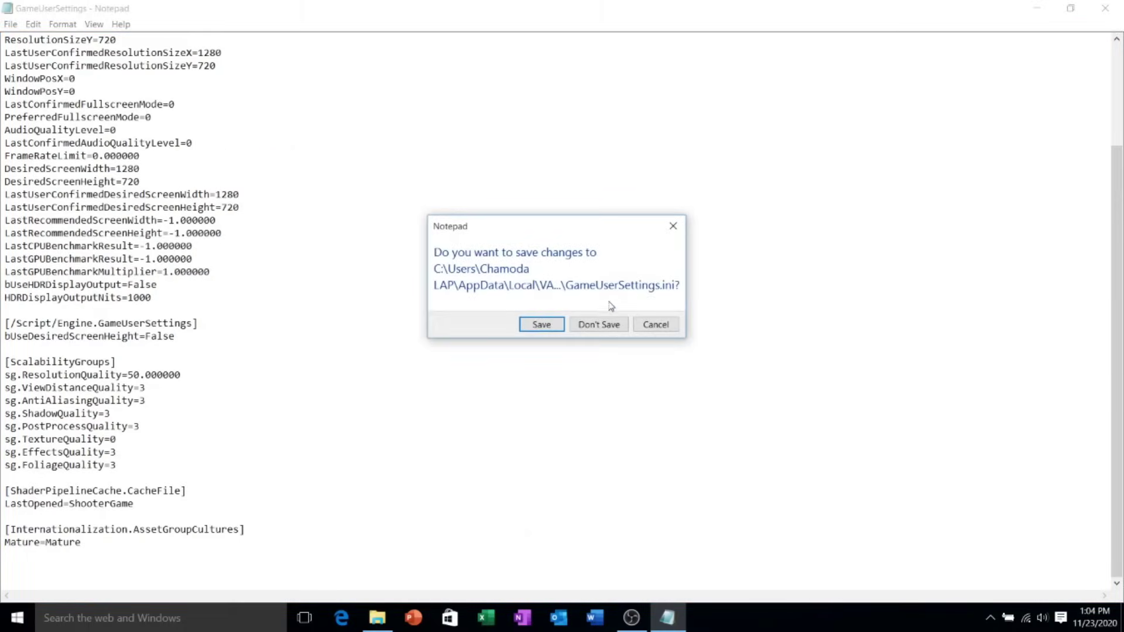
click(547, 322)
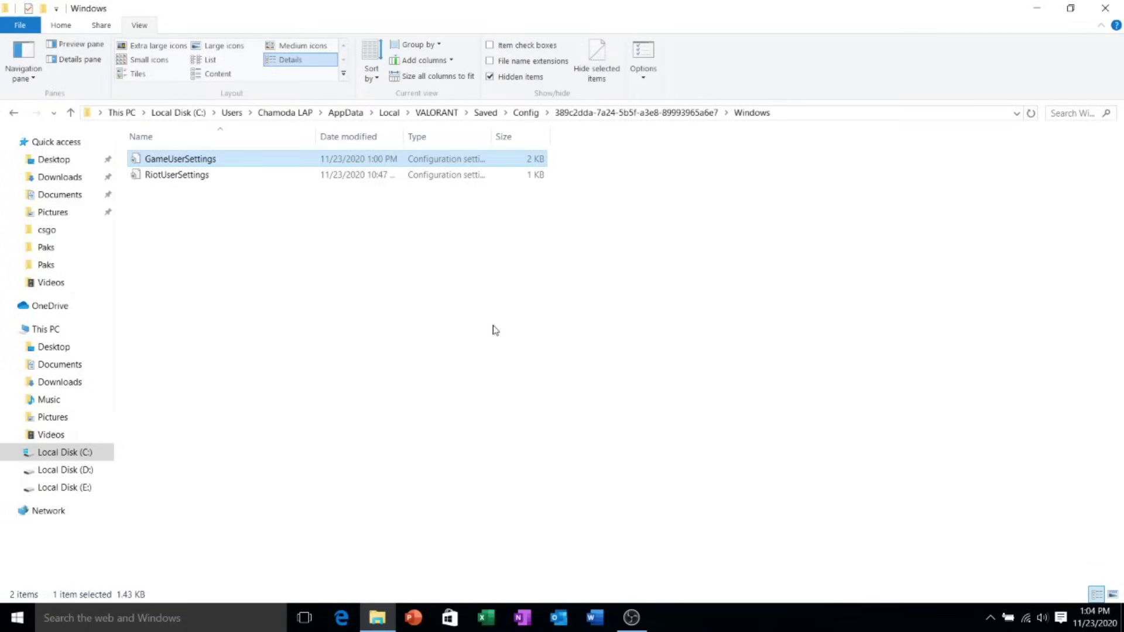
Make the GameUserSettings file read-only in its properties and apply the change
right_click(256, 161)
click(323, 507)
click(335, 432)
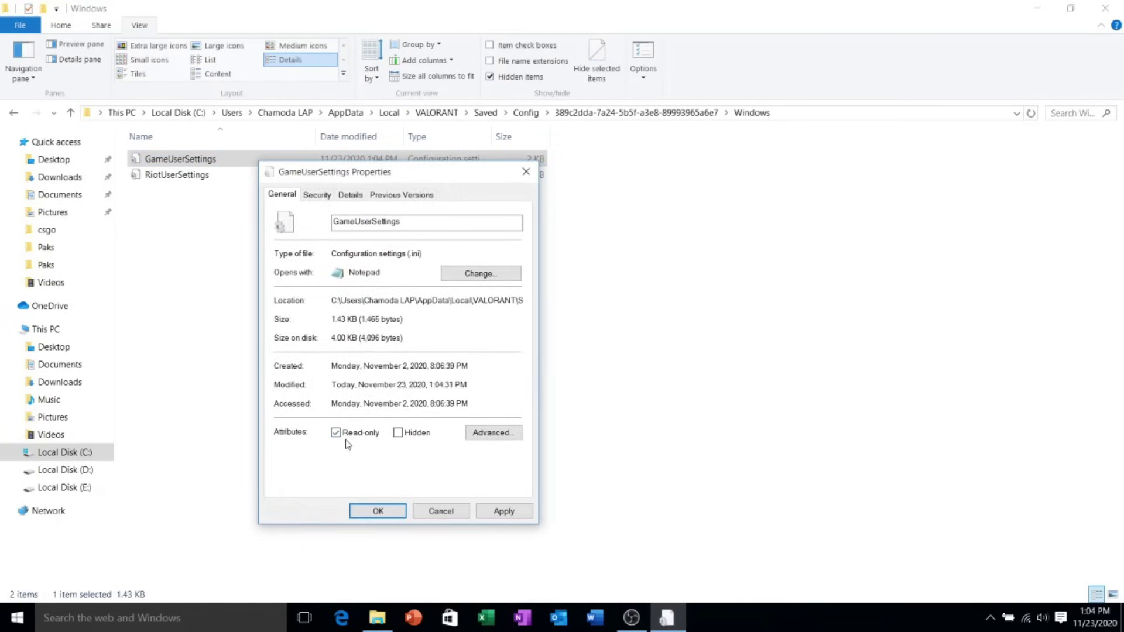
click(504, 512)
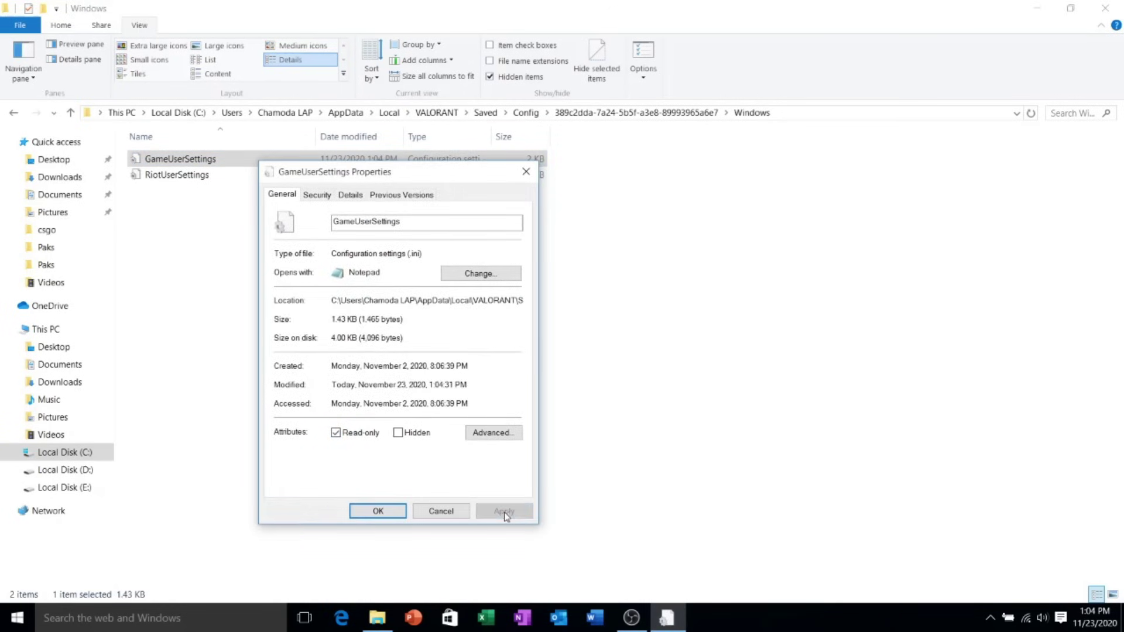
click(378, 512)
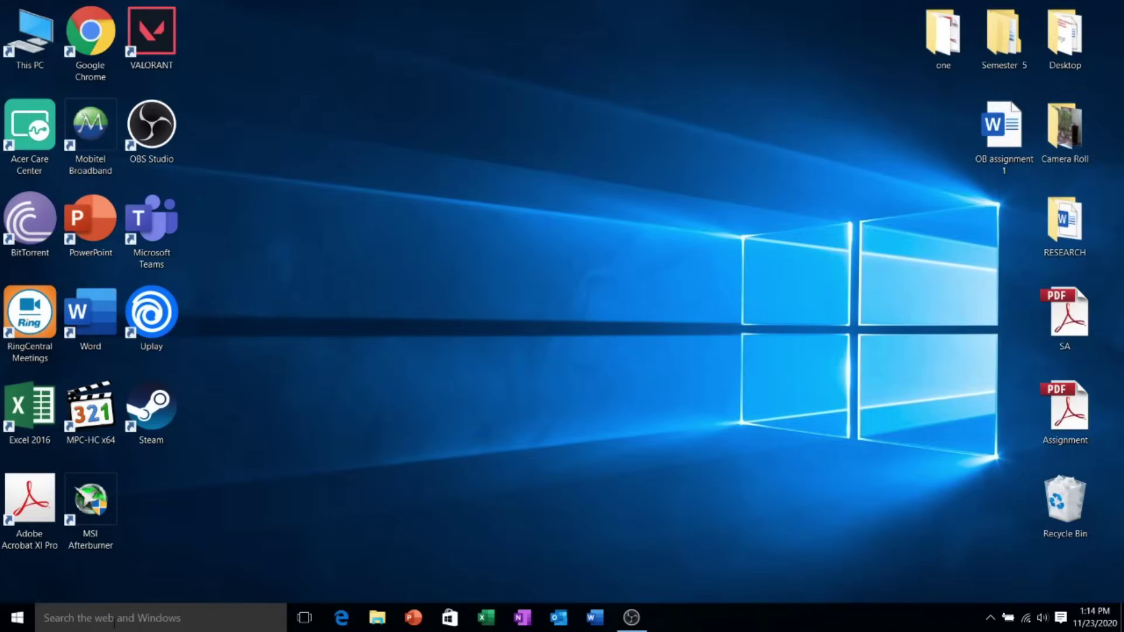
Search Windows for "power" and open Power Options
click(114, 619)
text(power)
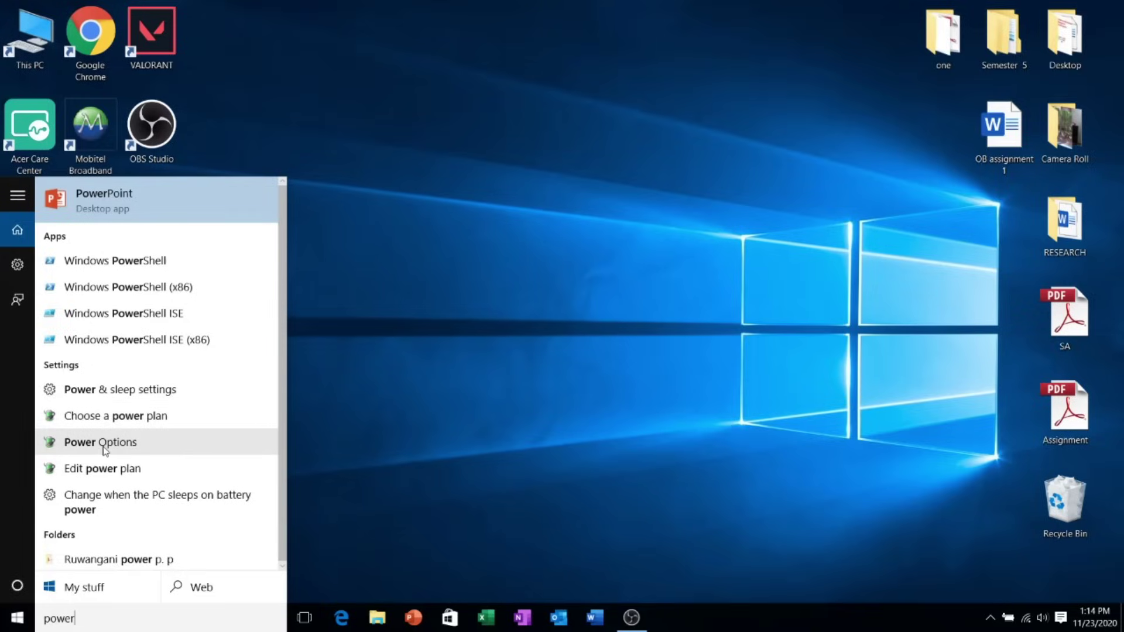
click(103, 443)
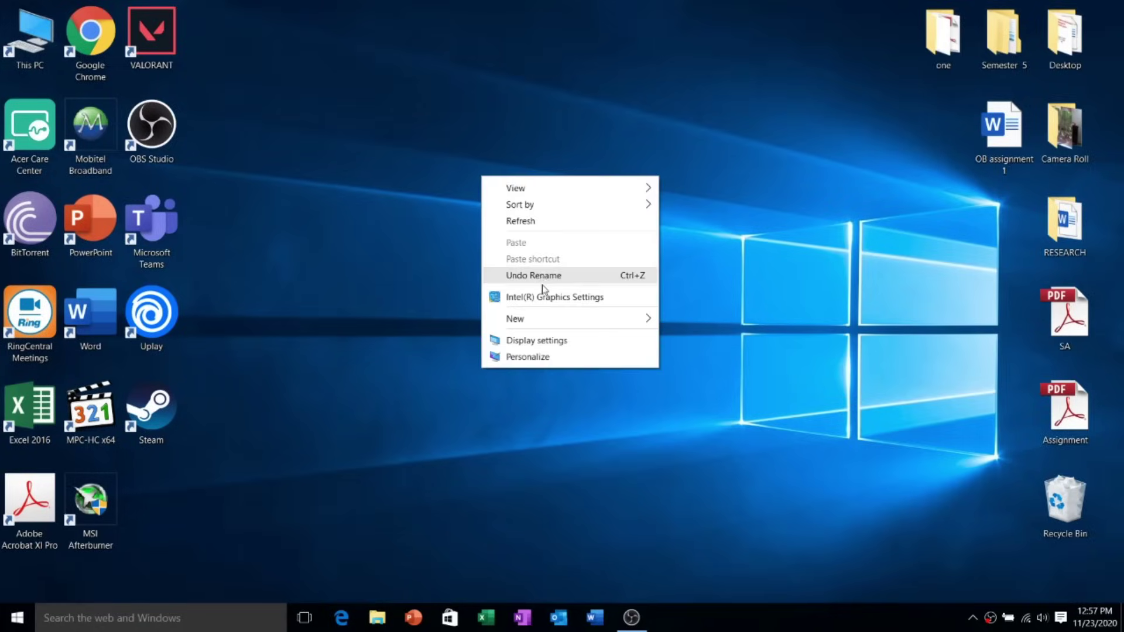
In the Intel HD Graphics Control Panel power settings, select the Maximum Performance plan for On Battery
click(541, 297)
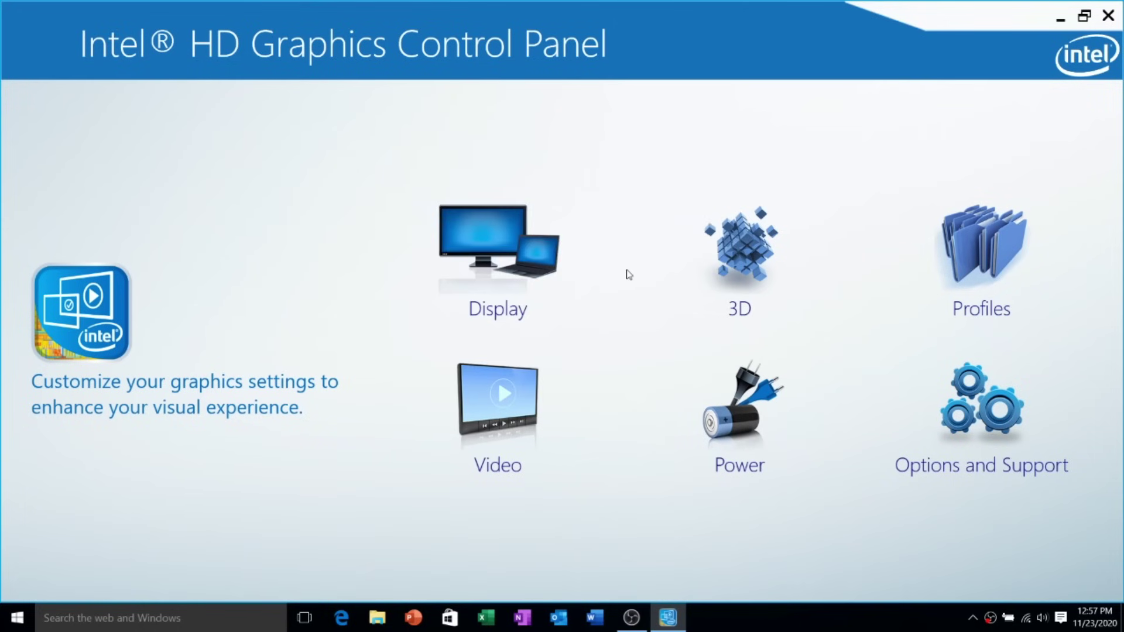
click(730, 419)
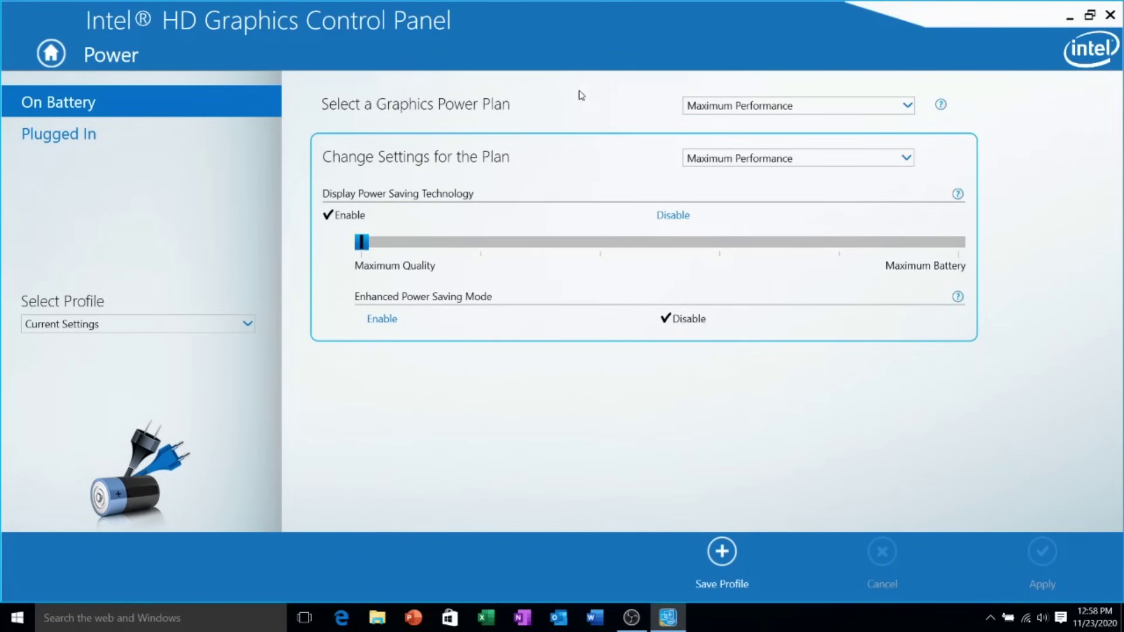
click(758, 112)
click(738, 177)
click(778, 159)
click(758, 229)
Select the Maximum Performance graphics power plan for Plugged In
click(50, 144)
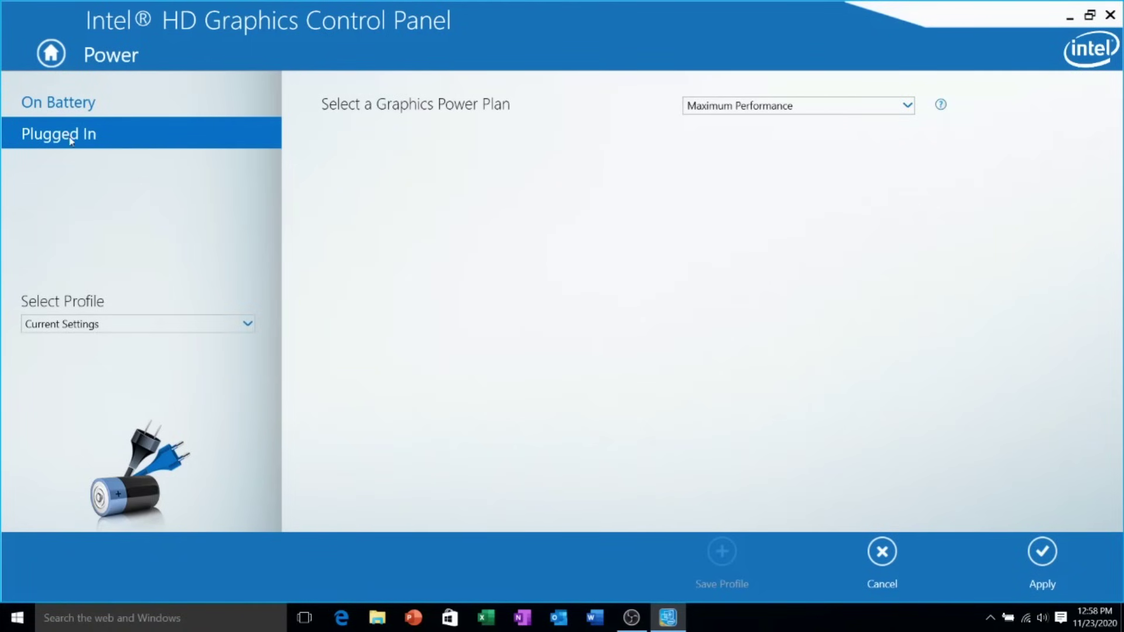
click(889, 107)
click(806, 173)
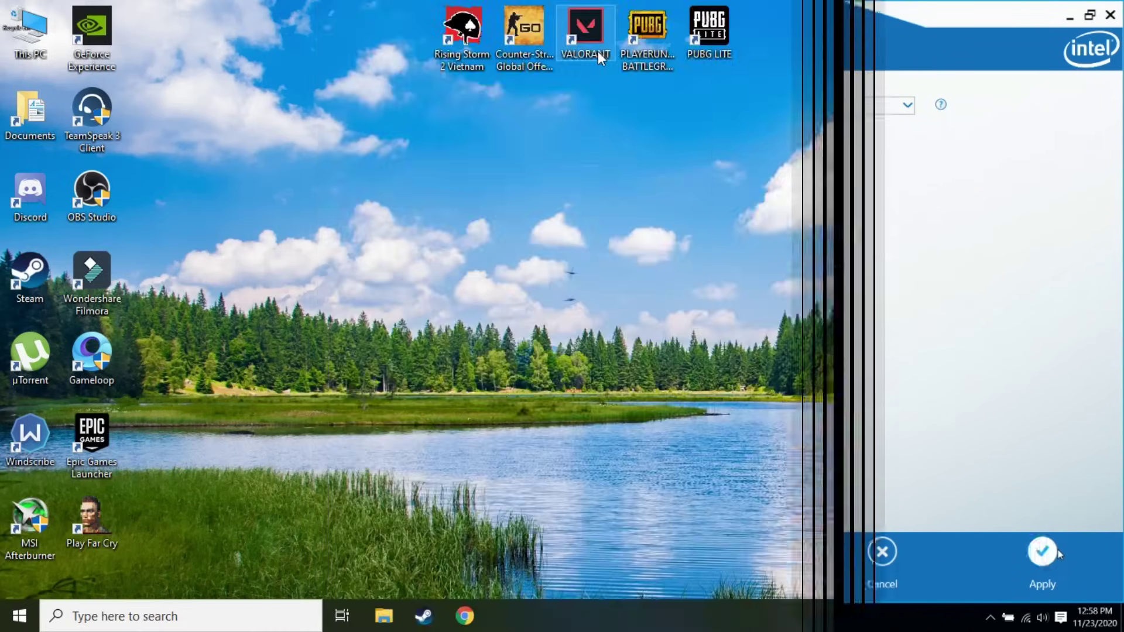
Open the VALORANT shortcut's file location and go to the Riot Games\VALORANT\live folder
right_click(601, 55)
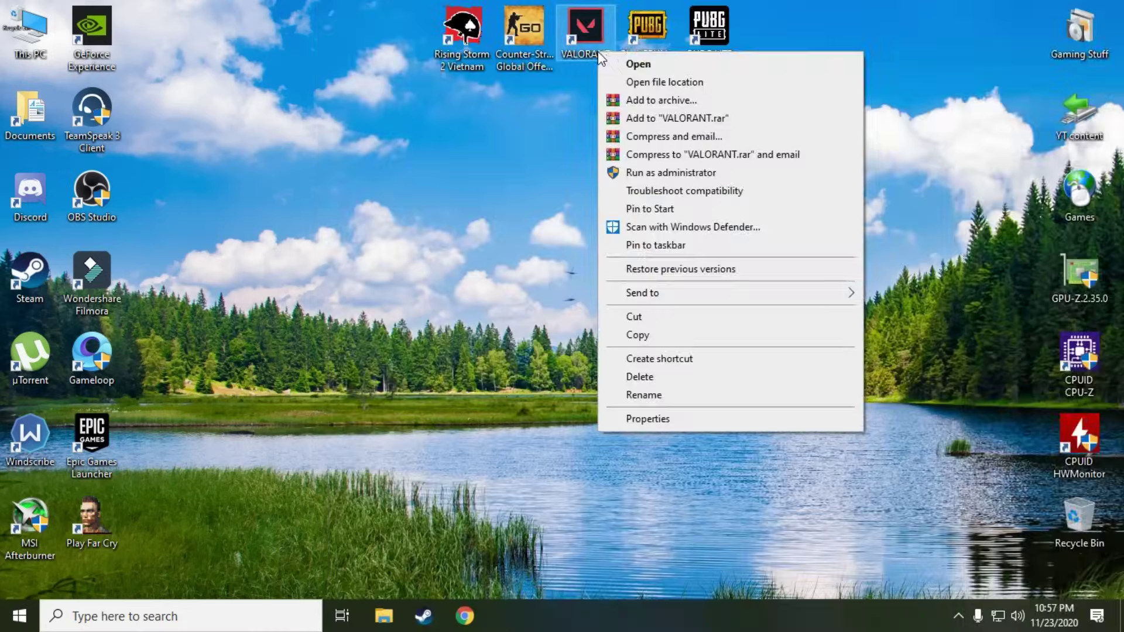
click(627, 81)
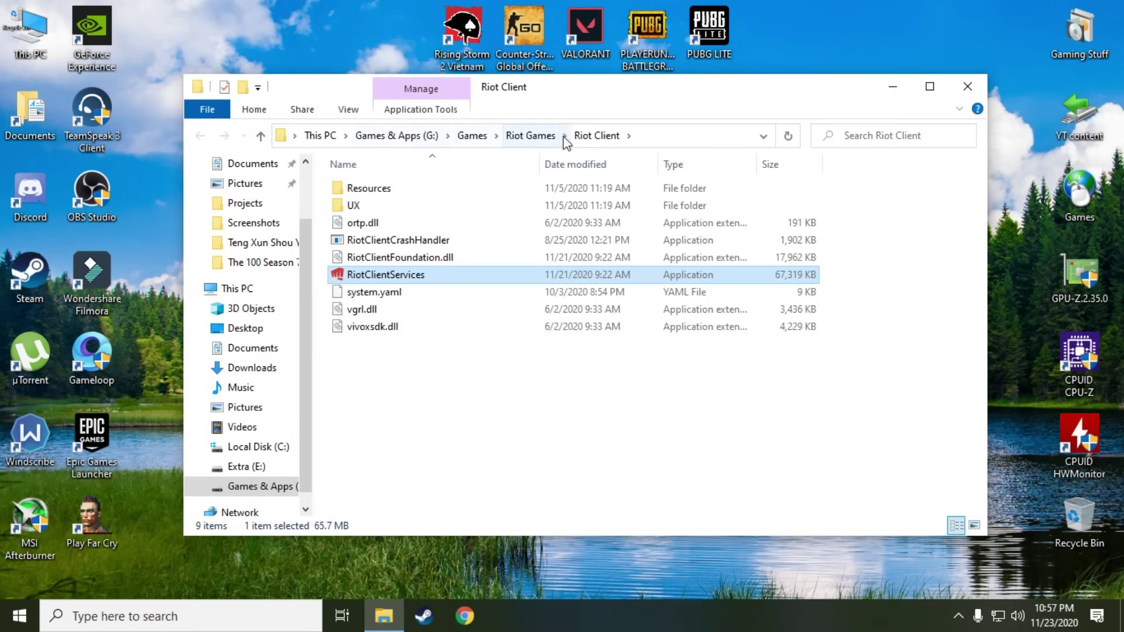
click(531, 136)
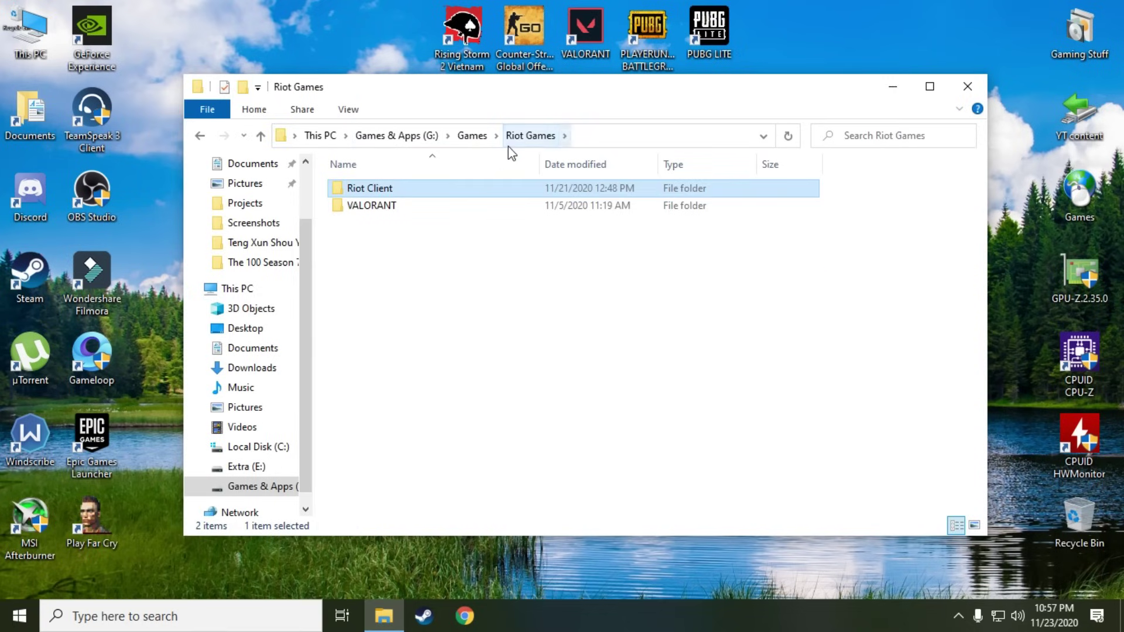
double_click(394, 206)
double_click(369, 190)
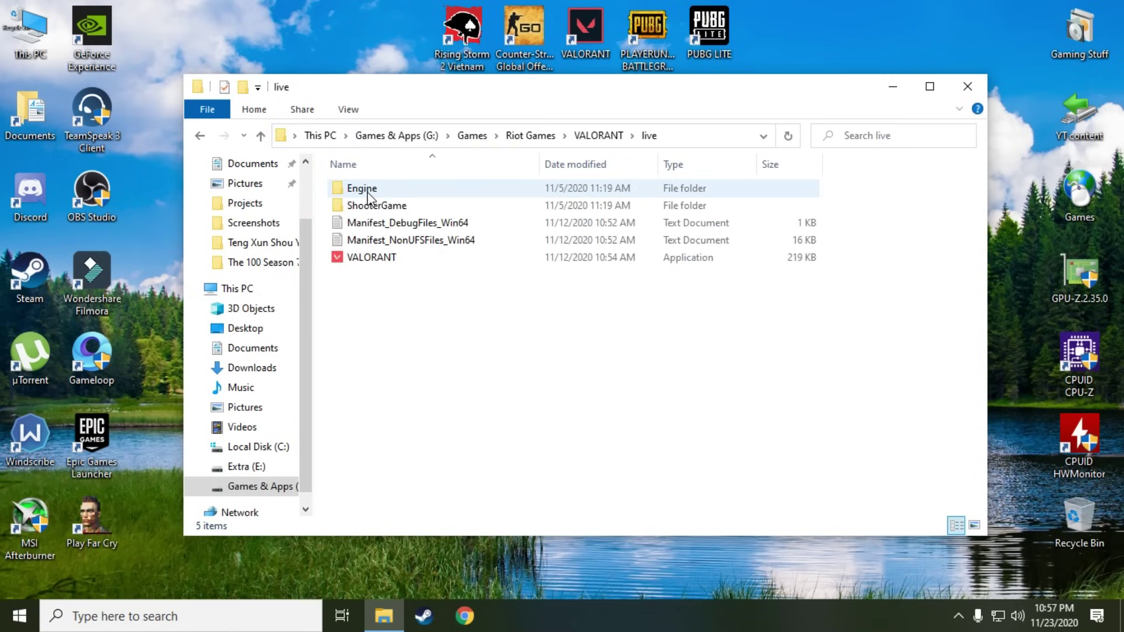
In the VALORANT application's compatibility properties, turn on Disable fullscreen optimizations
click(369, 260)
right_click(391, 265)
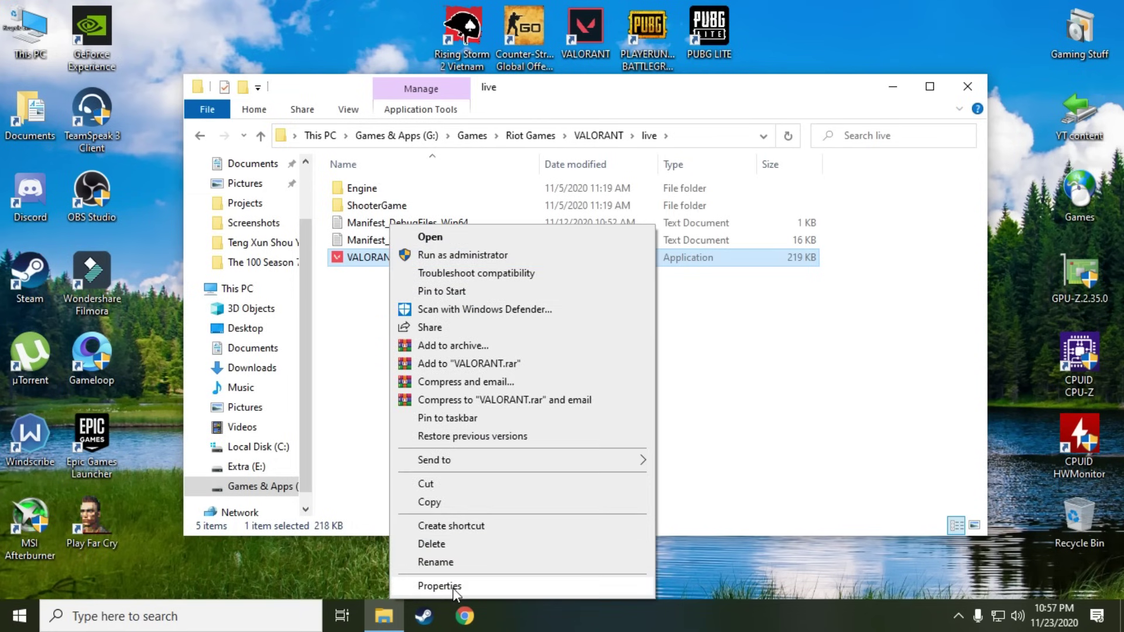
click(462, 583)
click(544, 213)
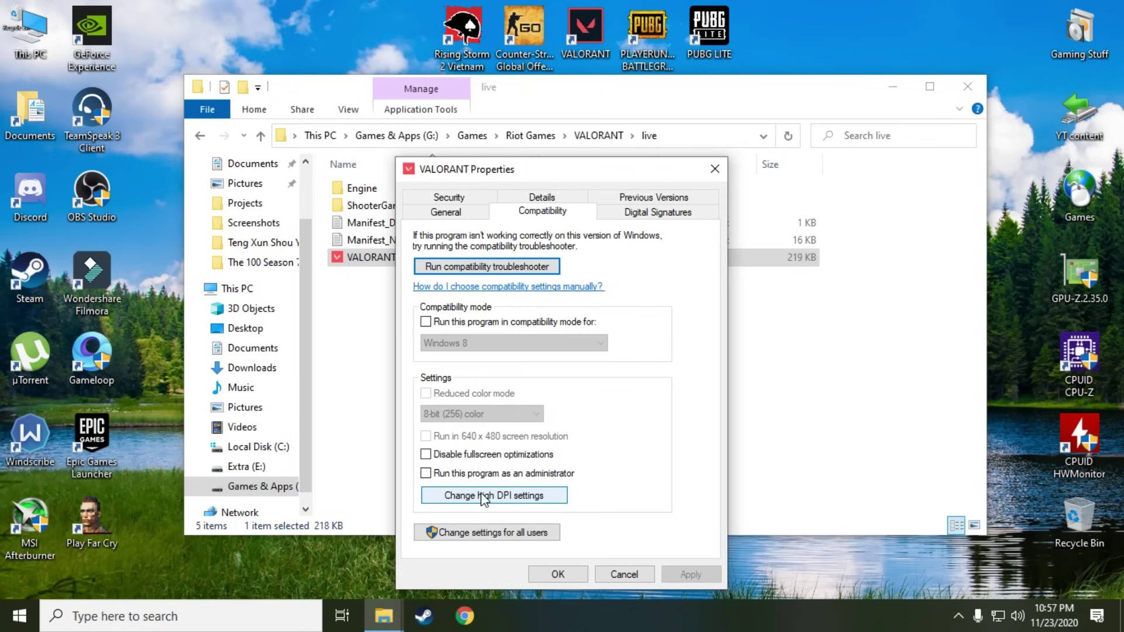
click(426, 454)
Override the high DPI scaling behavior with scaling performed by Application, and apply the VALORANT properties
click(475, 495)
click(474, 486)
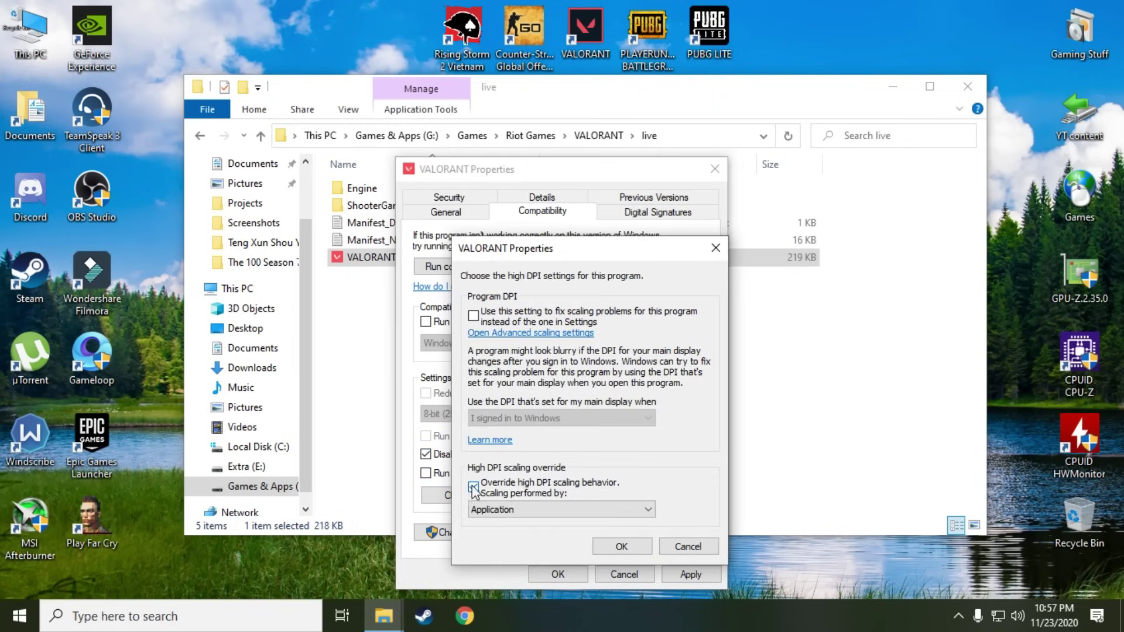
click(622, 545)
click(691, 575)
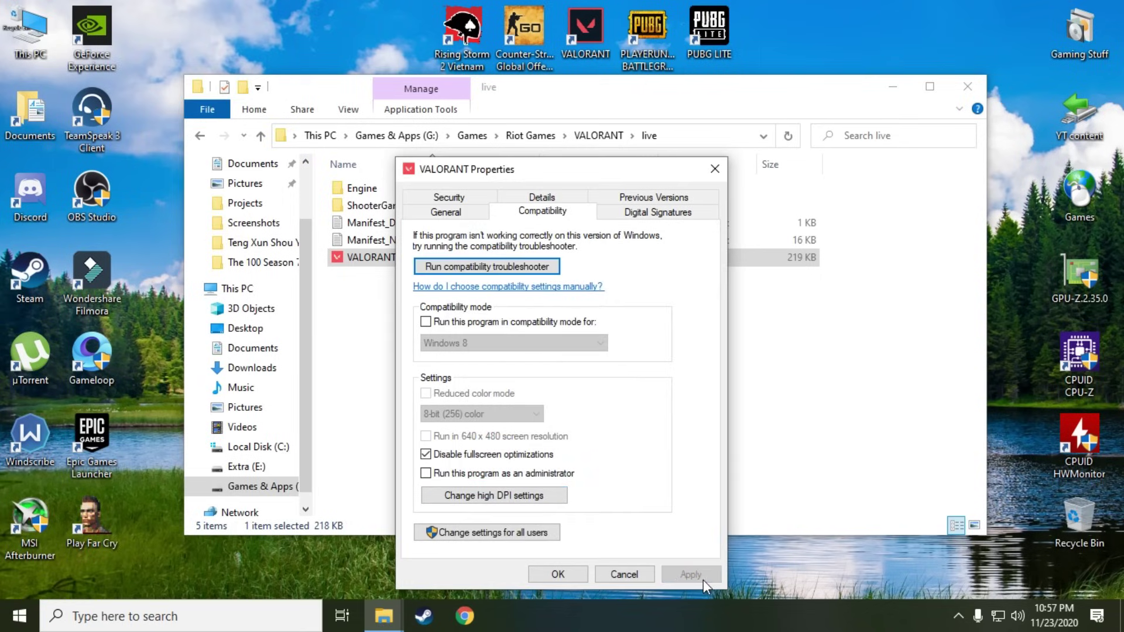
click(565, 575)
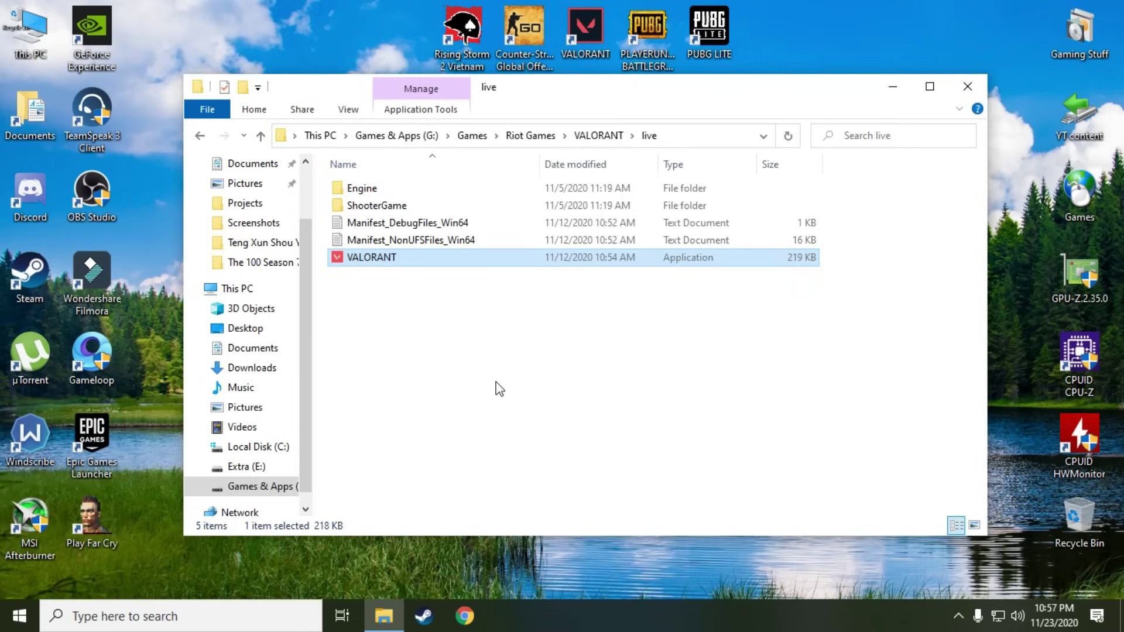
Go into the ShooterGame\Binaries\Win64 folder and find the VALORANT-Win64-Shipping application
double_click(370, 206)
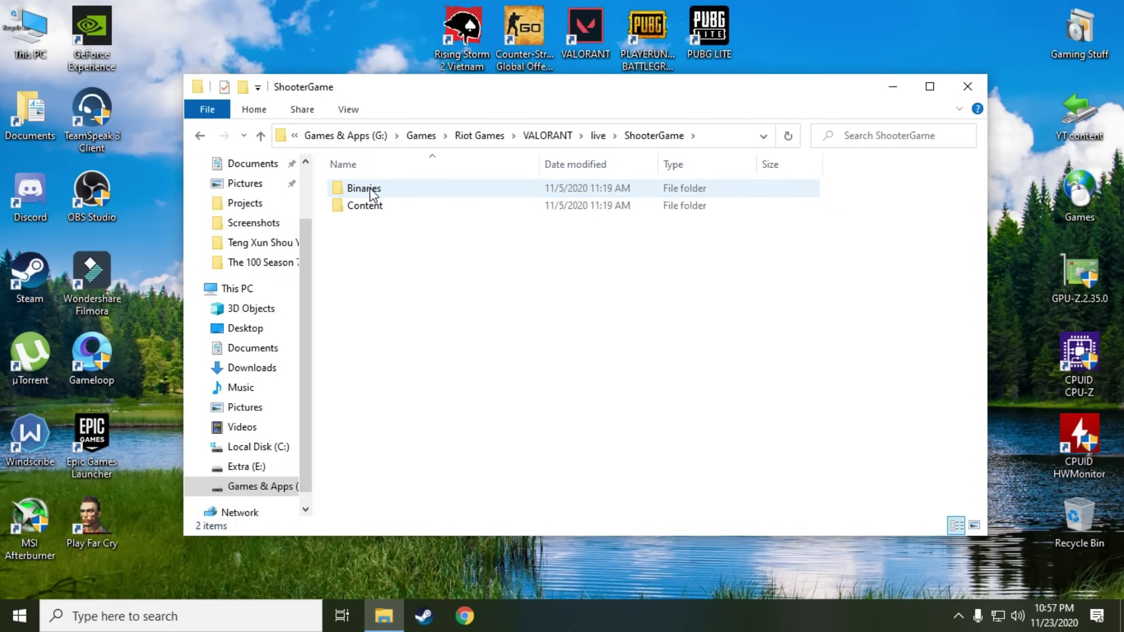
double_click(371, 191)
double_click(371, 192)
scroll(411, 304, down, 12)
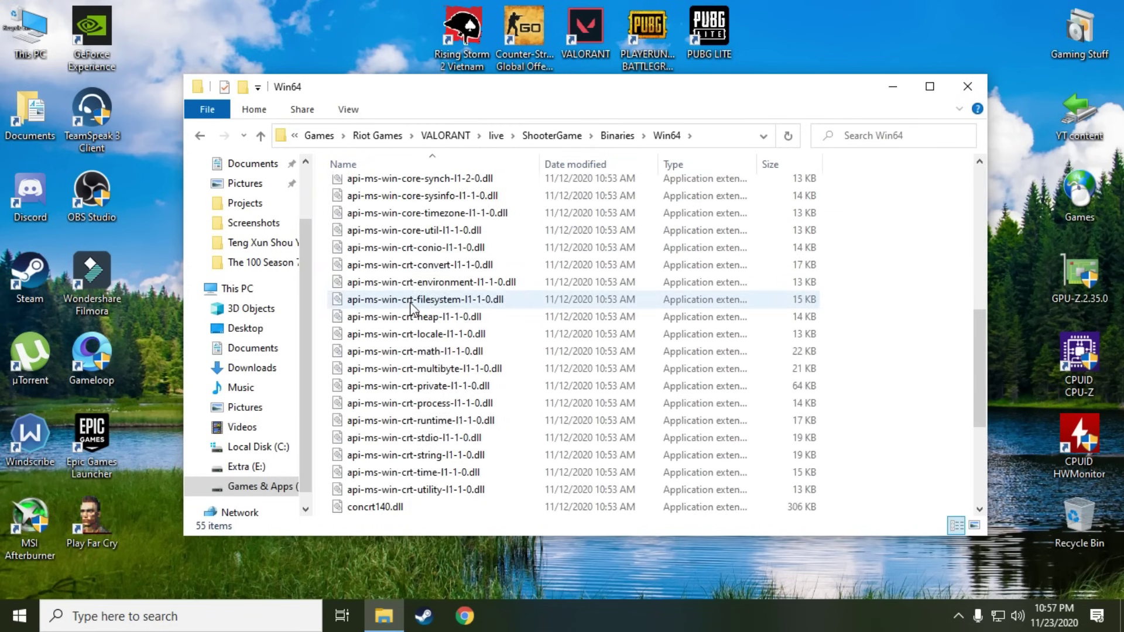
In the VALORANT-Win64-Shipping application's compatibility properties, turn on Disable fullscreen optimizations
click(398, 459)
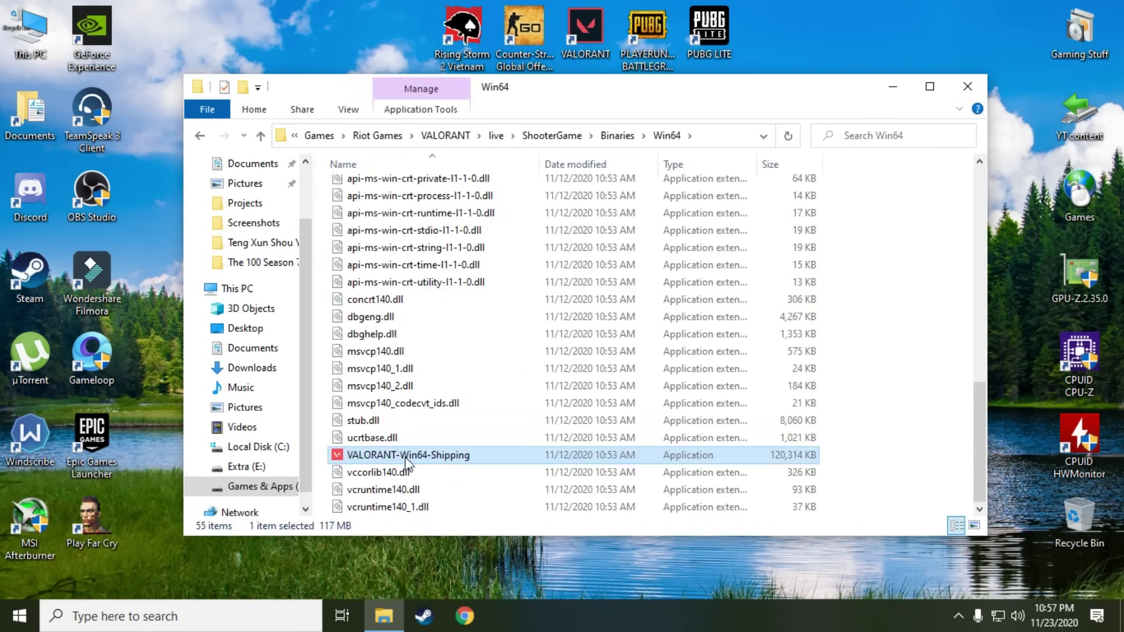
right_click(398, 459)
click(447, 439)
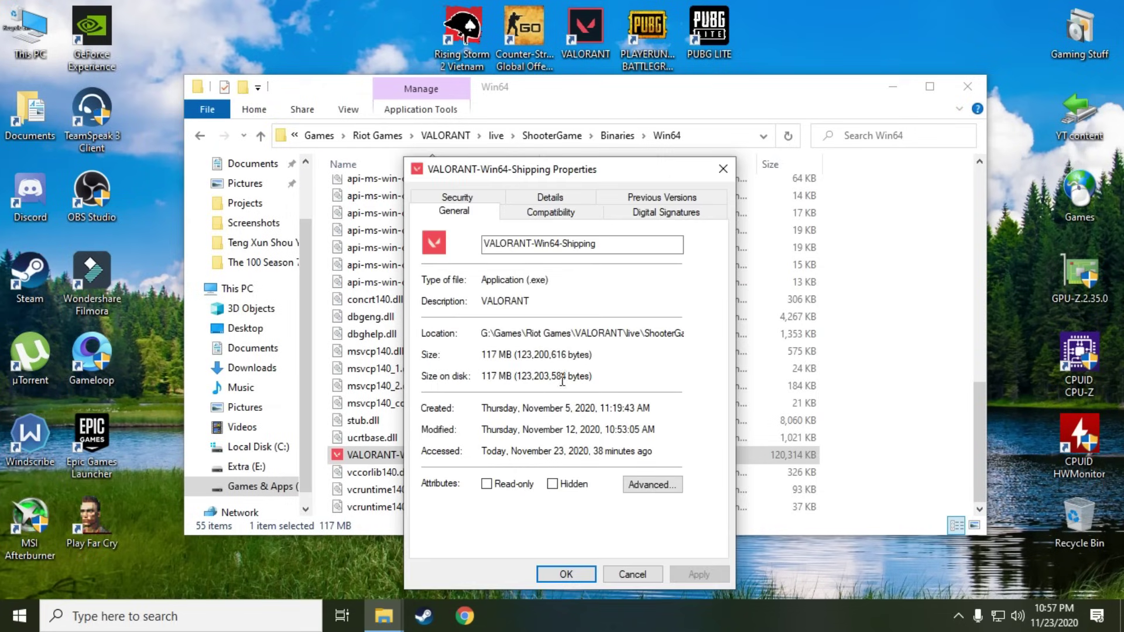
click(553, 213)
click(444, 456)
Override VALORANT-Win64-Shipping's high DPI scaling behavior with scaling performed by Application, and apply the properties
click(463, 491)
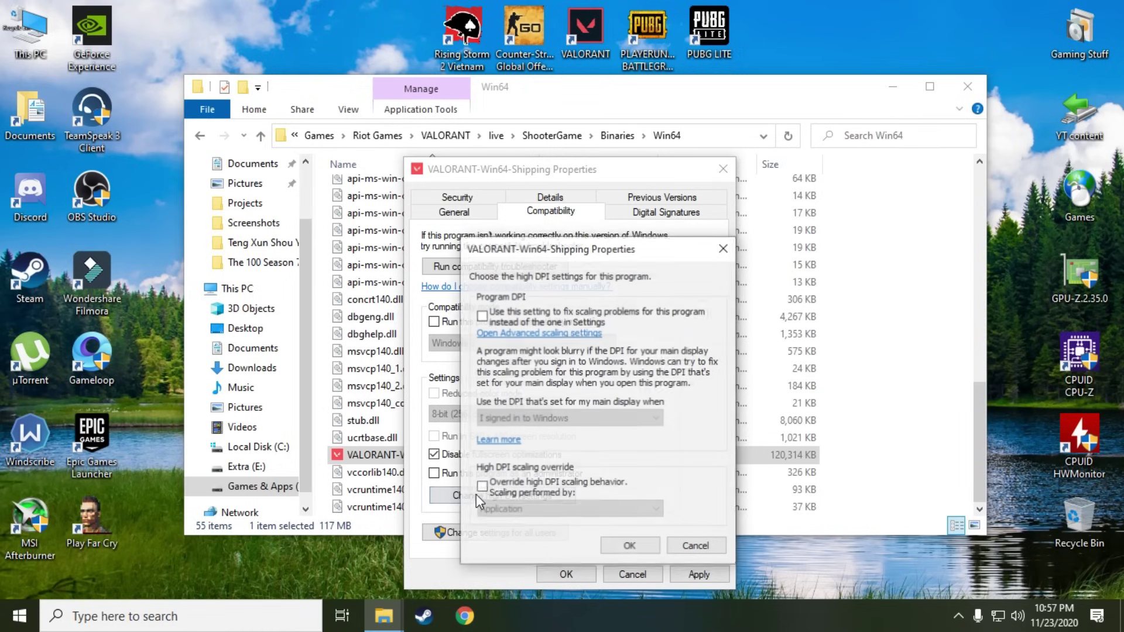
click(494, 495)
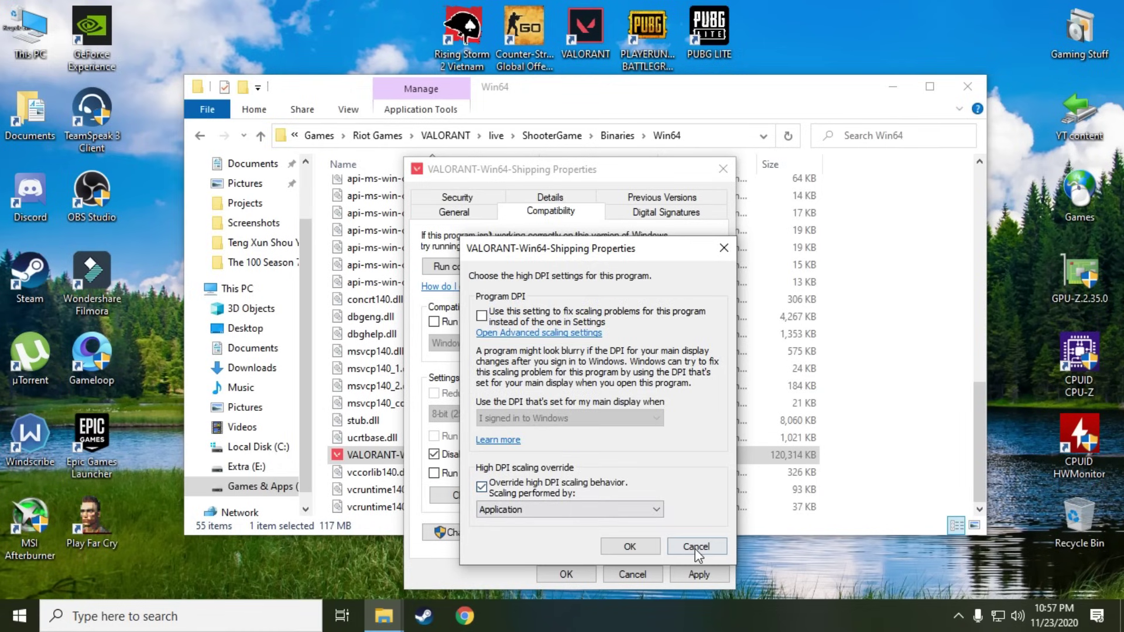
click(632, 547)
click(697, 574)
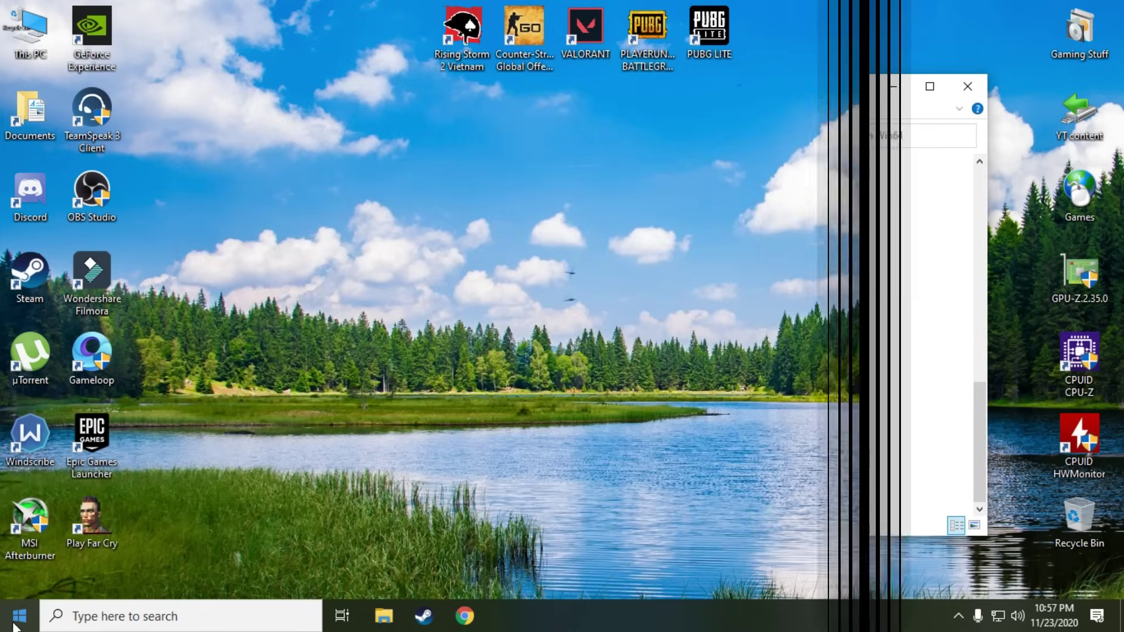
Open the Gaming section of Windows Settings
key(super+x)
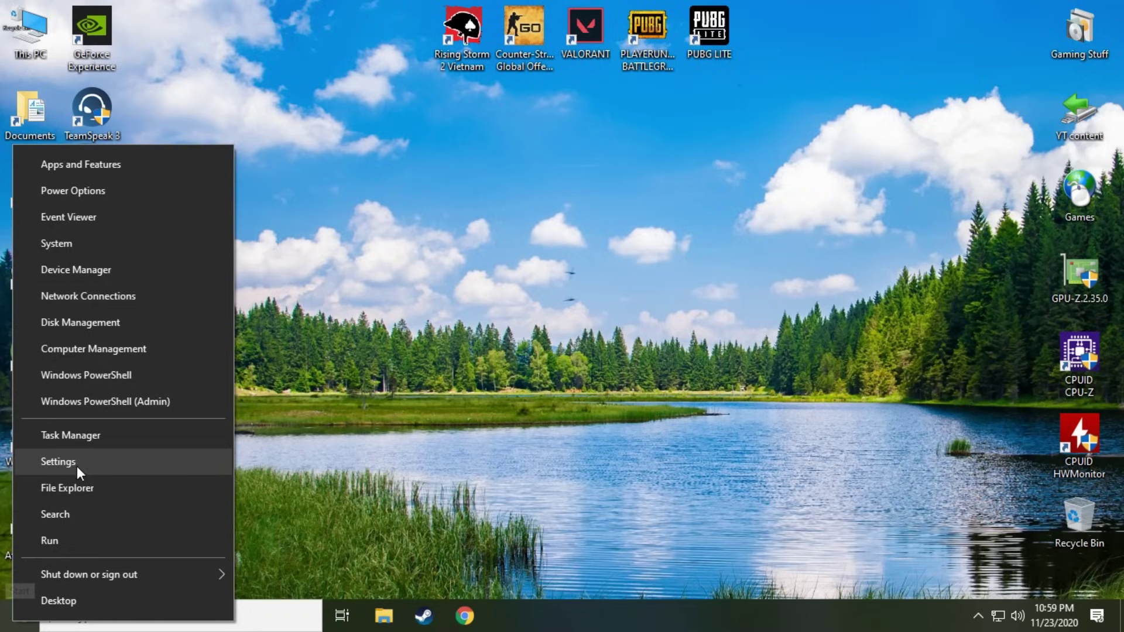
click(58, 462)
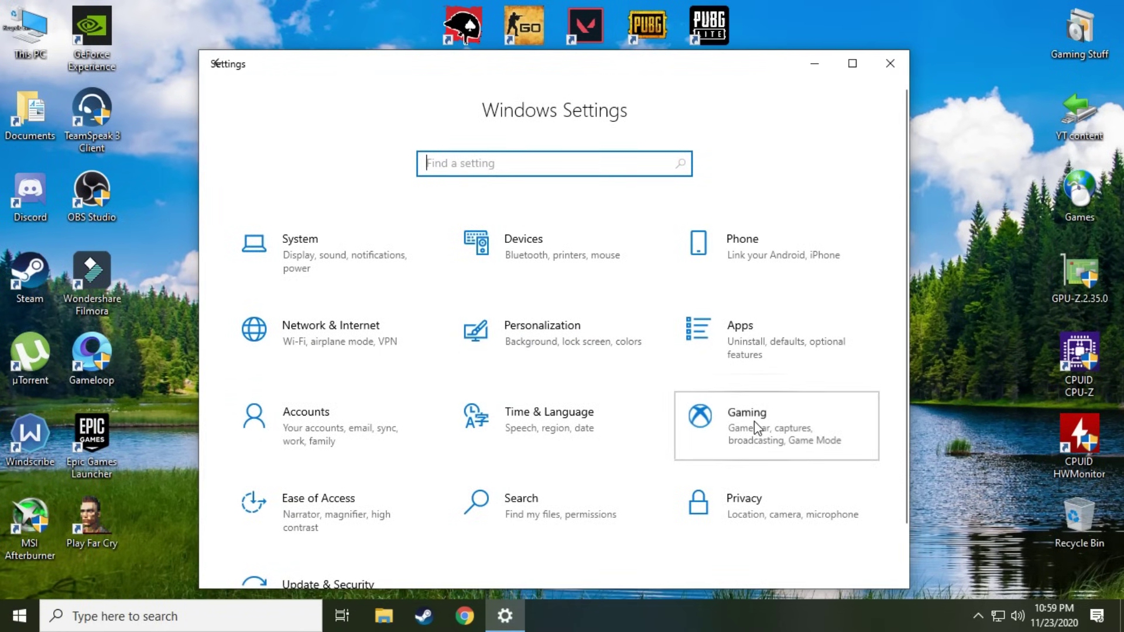
click(756, 427)
click(272, 321)
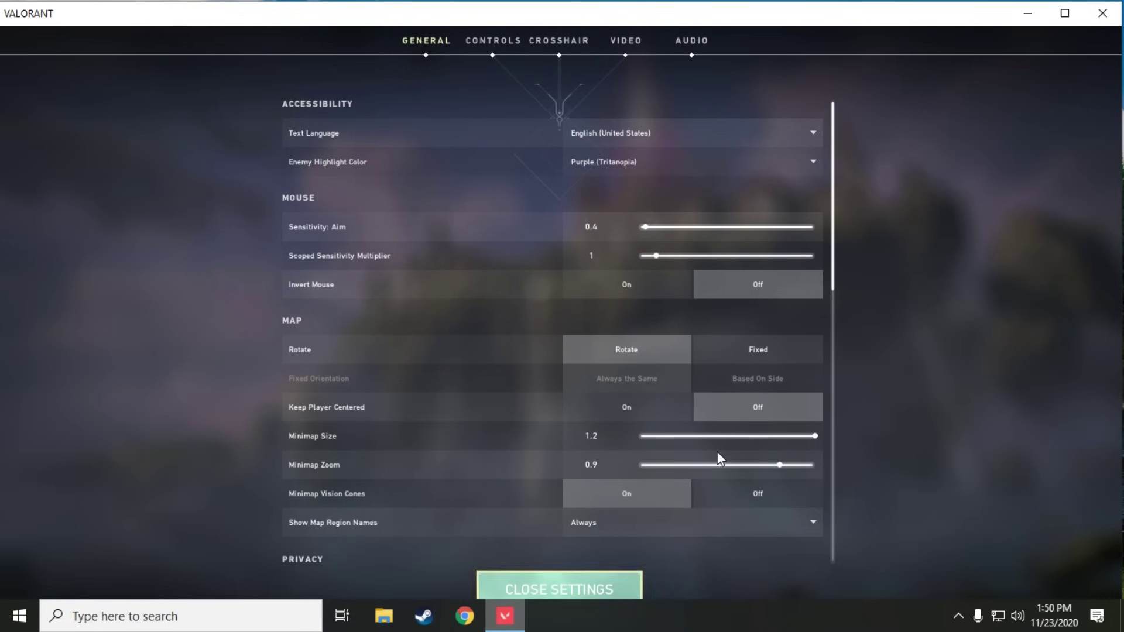
Minimize the running VALORANT game and open Task Manager
click(1028, 13)
right_click(708, 615)
click(783, 549)
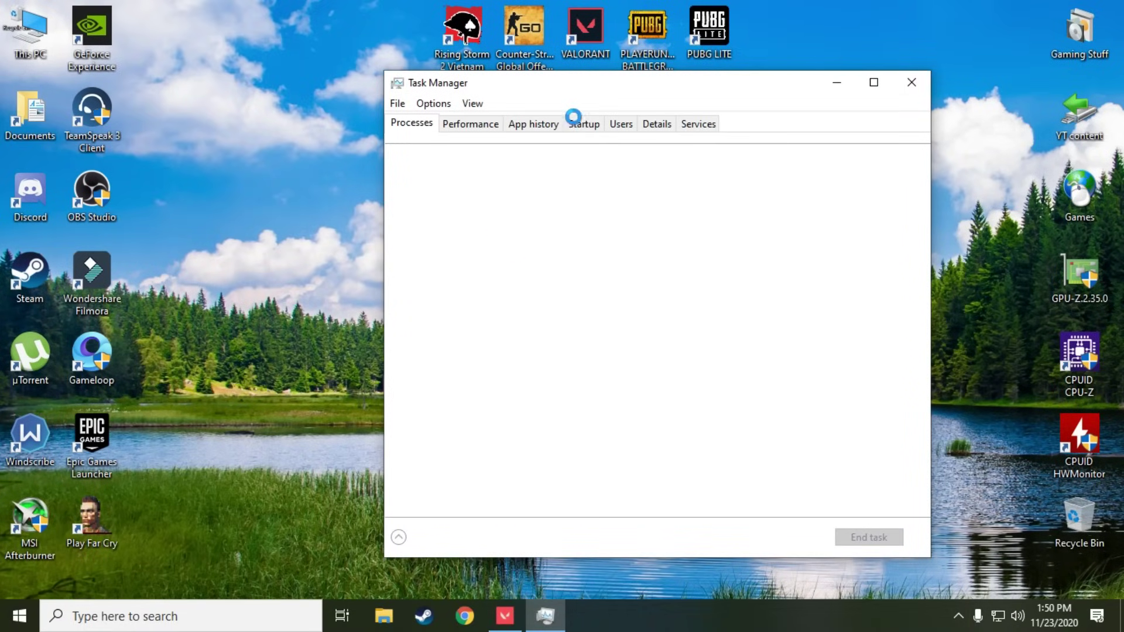
drag(588, 92, 551, 96)
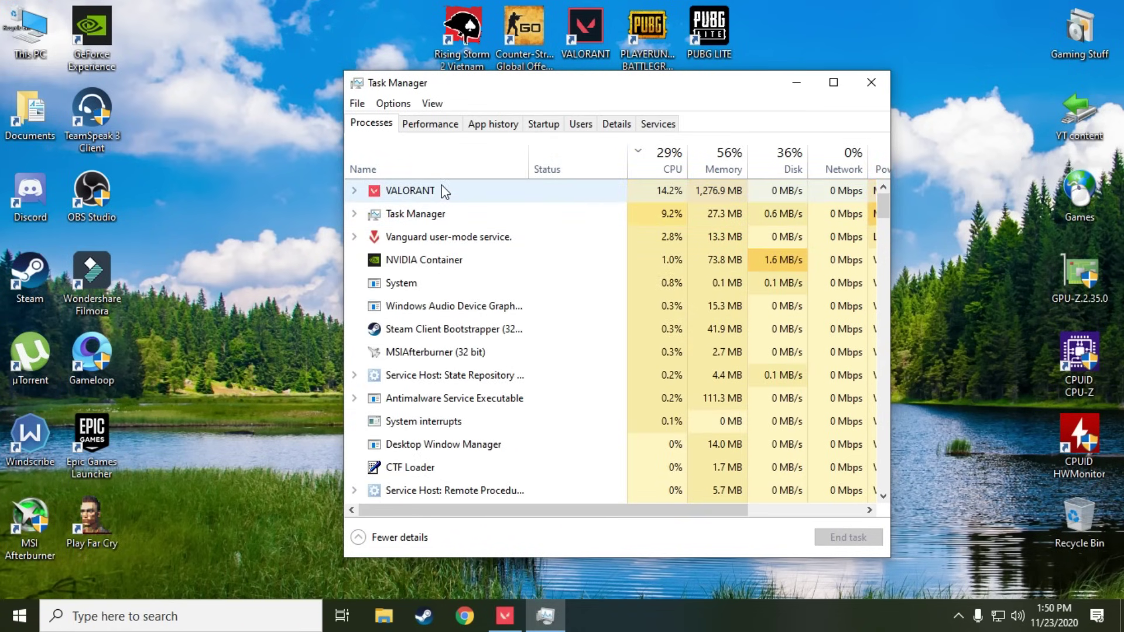
Go to the VALORANT process's details and set the priority of VALORANT-Win64-Shipping.exe to High, accepting the change
right_click(443, 198)
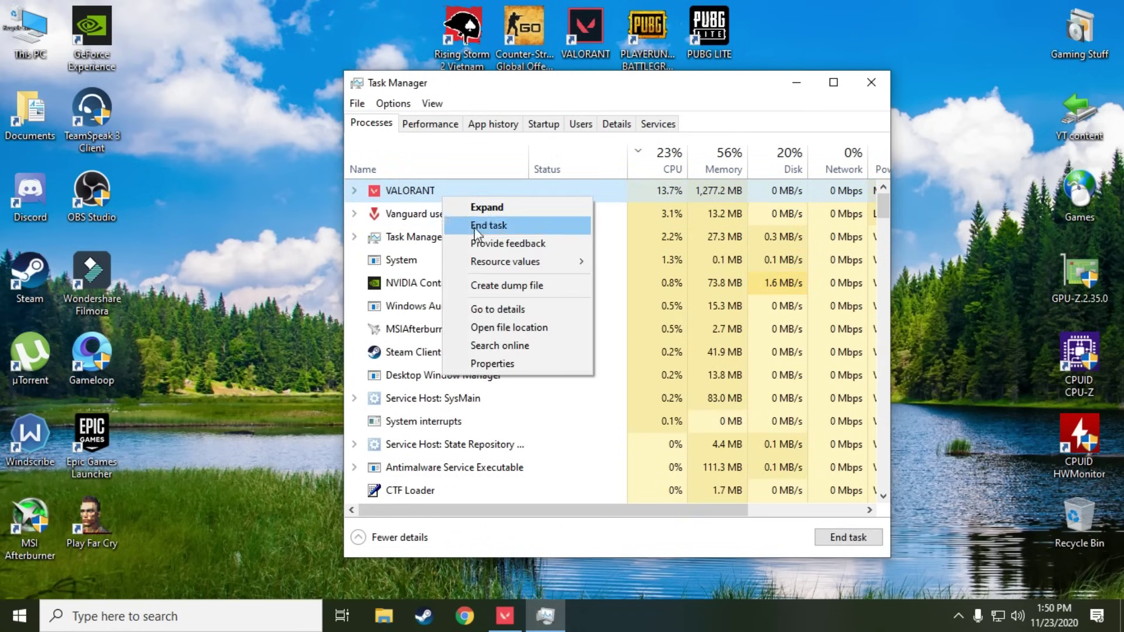
click(497, 308)
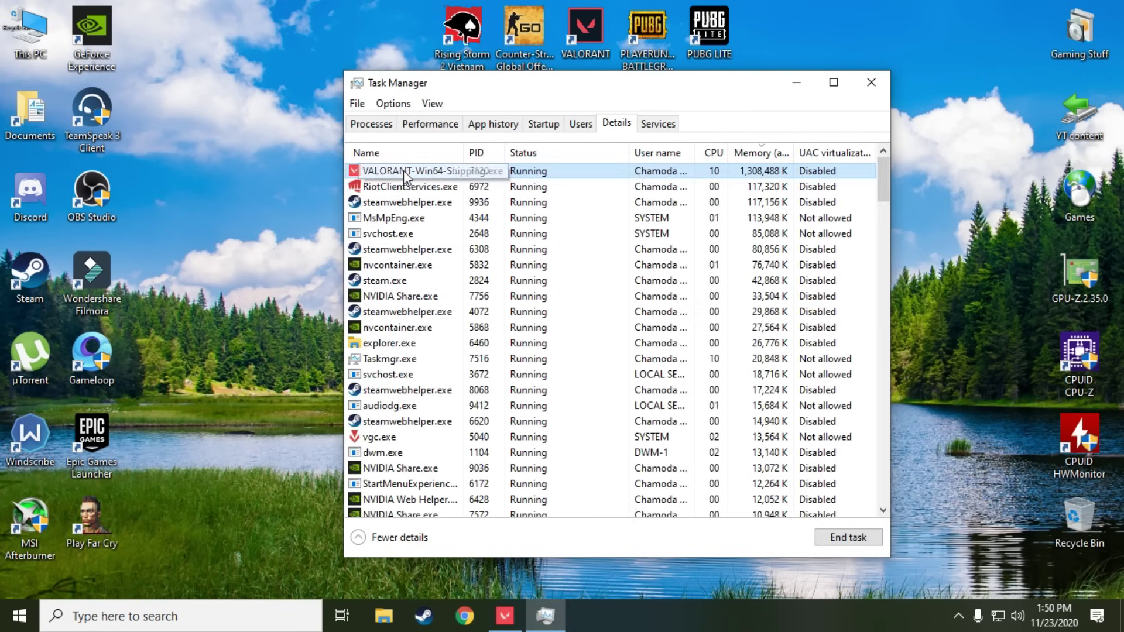
right_click(403, 171)
mouse_move(502, 241)
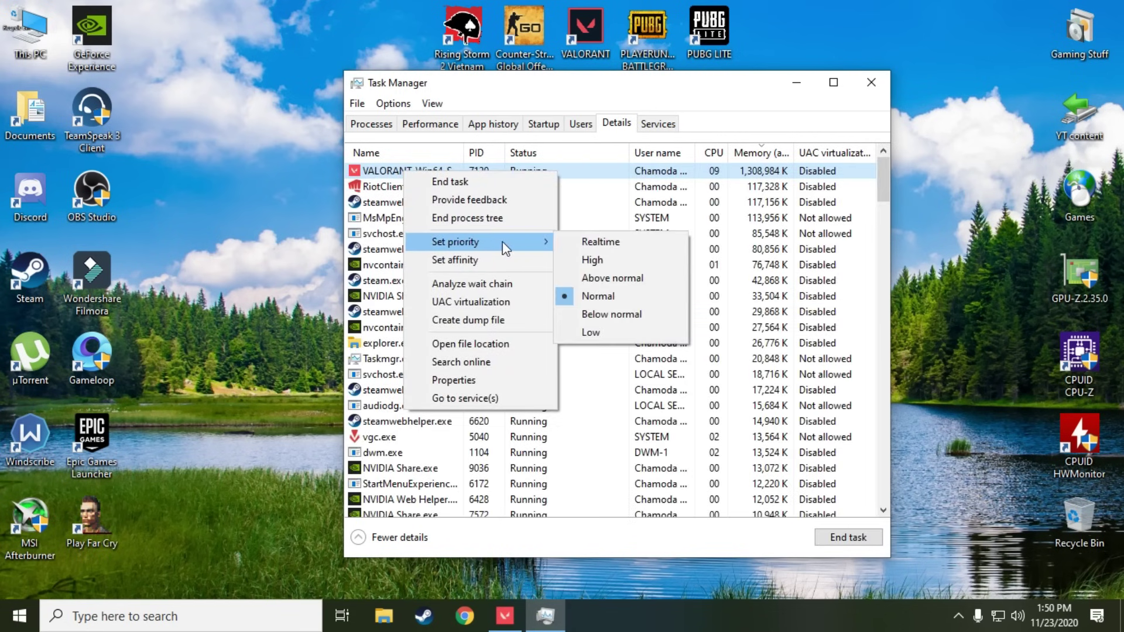
click(595, 261)
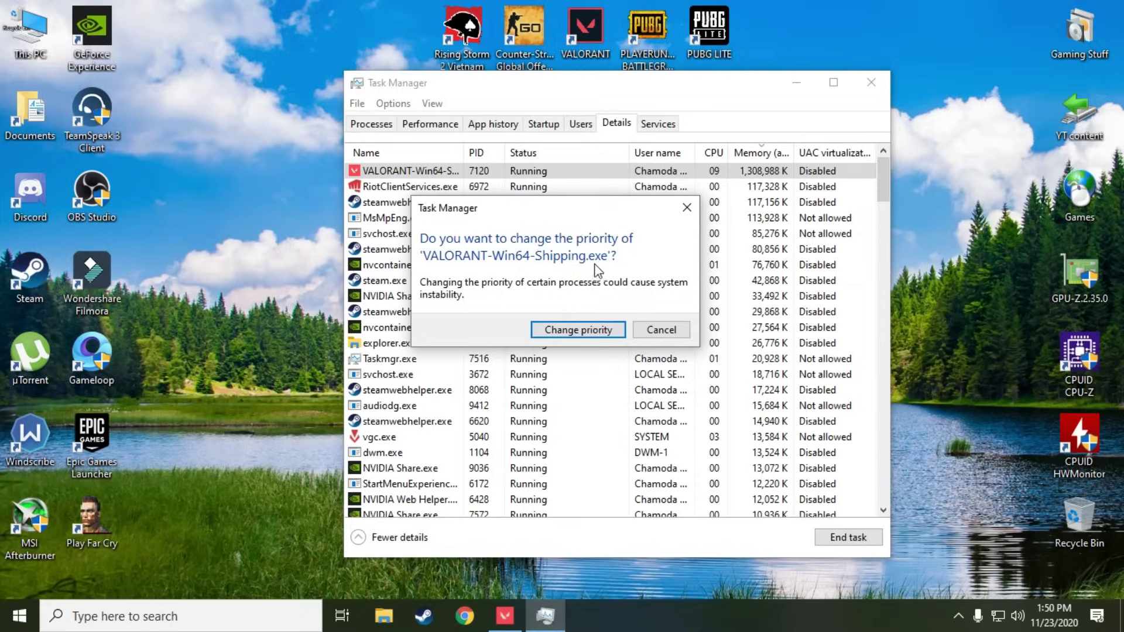
click(575, 338)
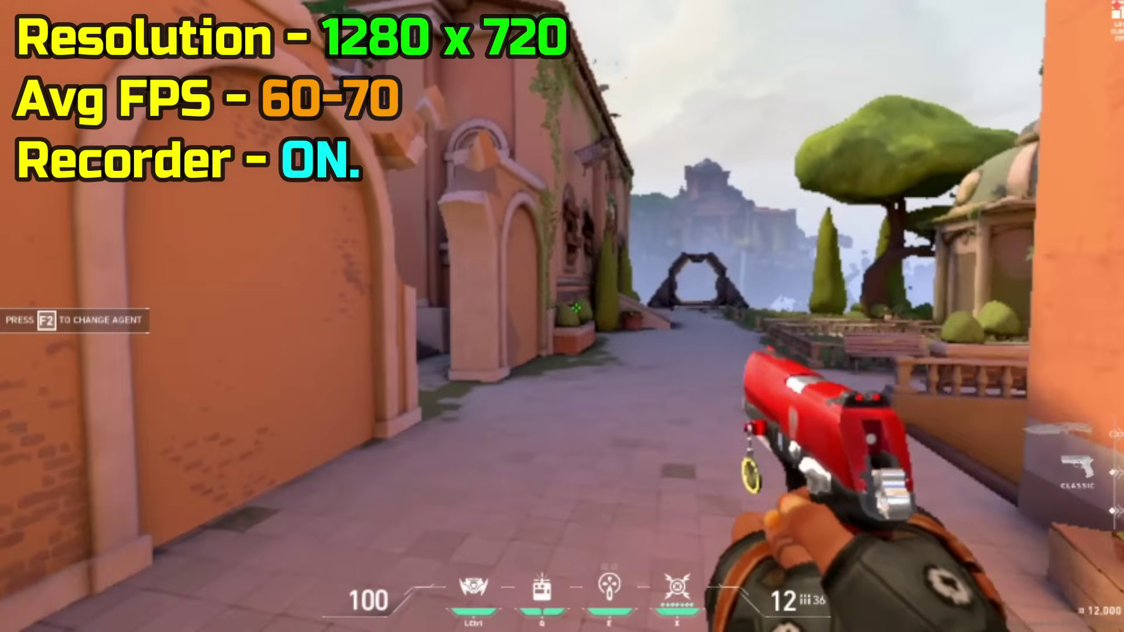
key(w)
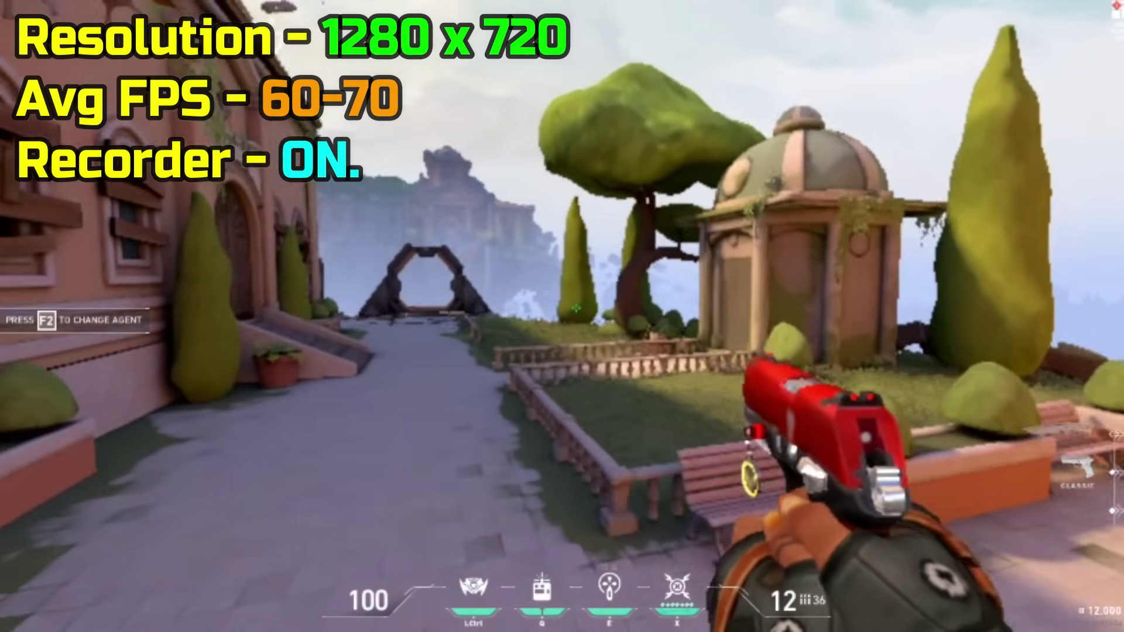
key(w)
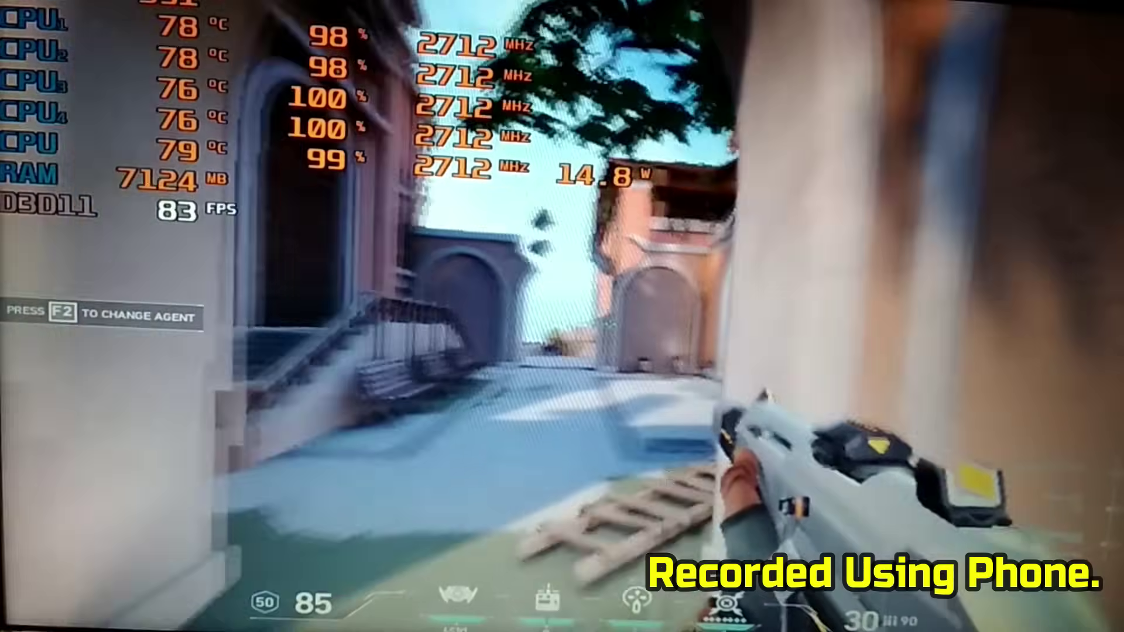
key(w)
key(3)
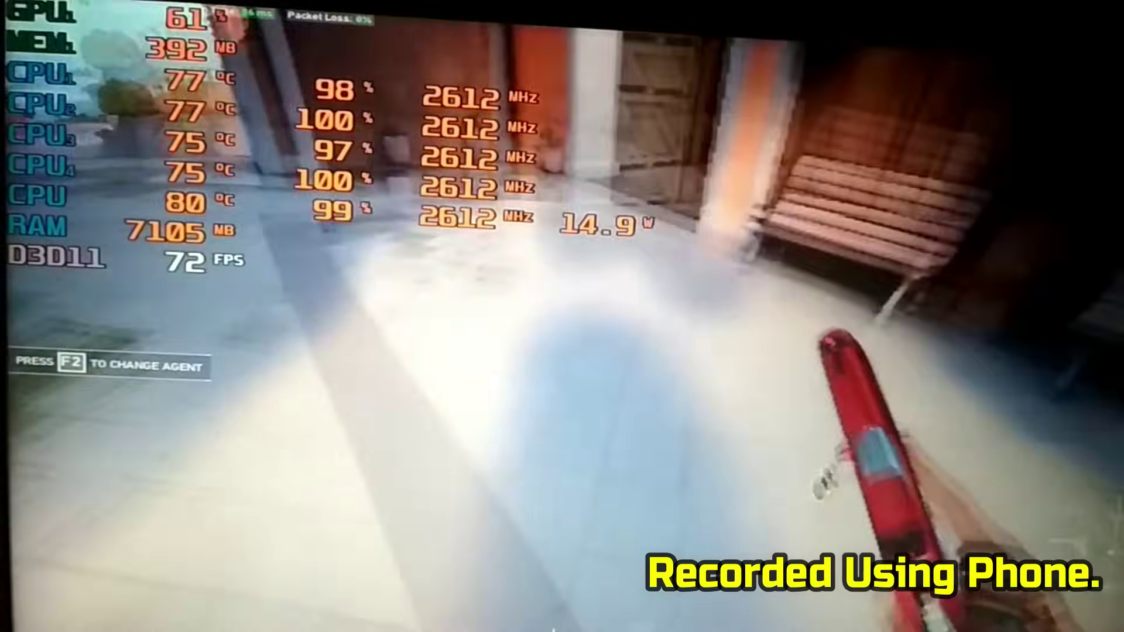
key(w)
key(1)
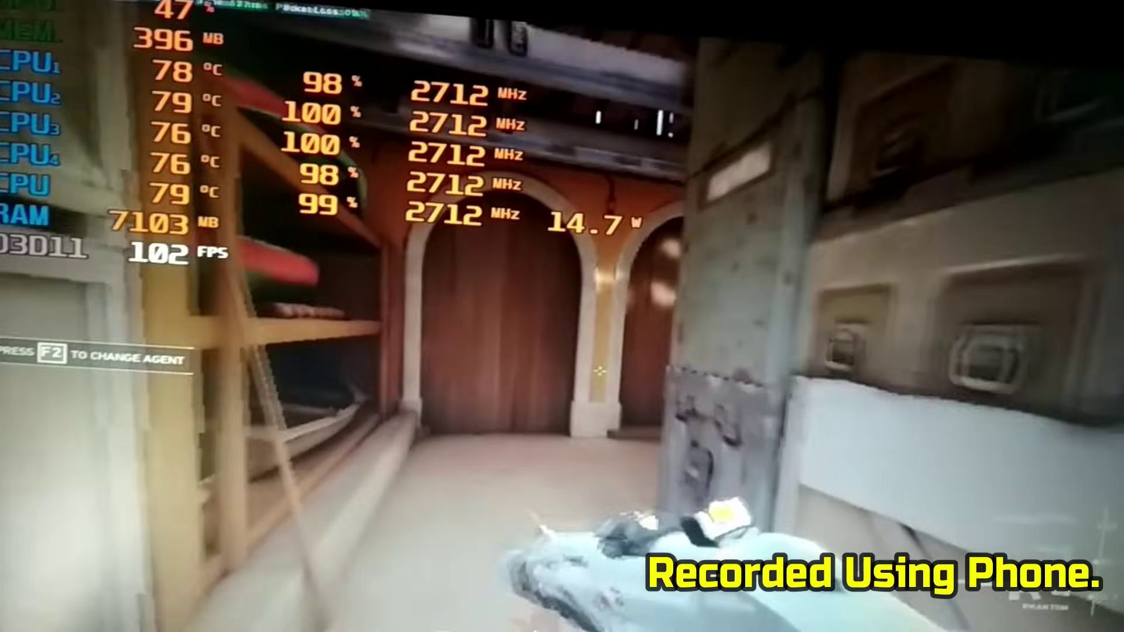
key(w)
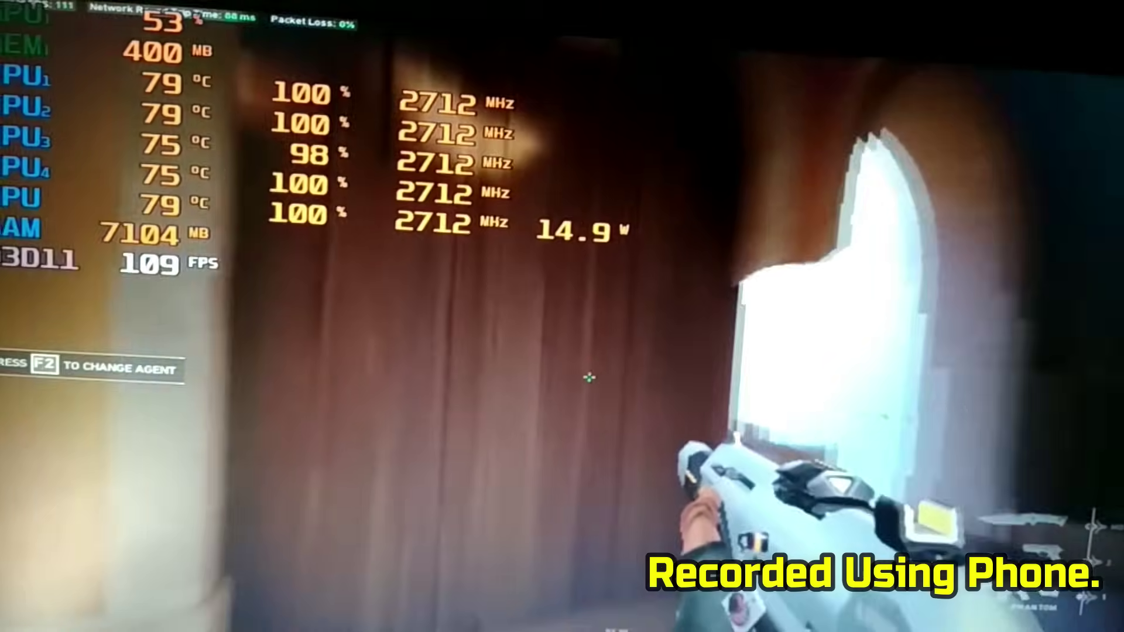
key(w)
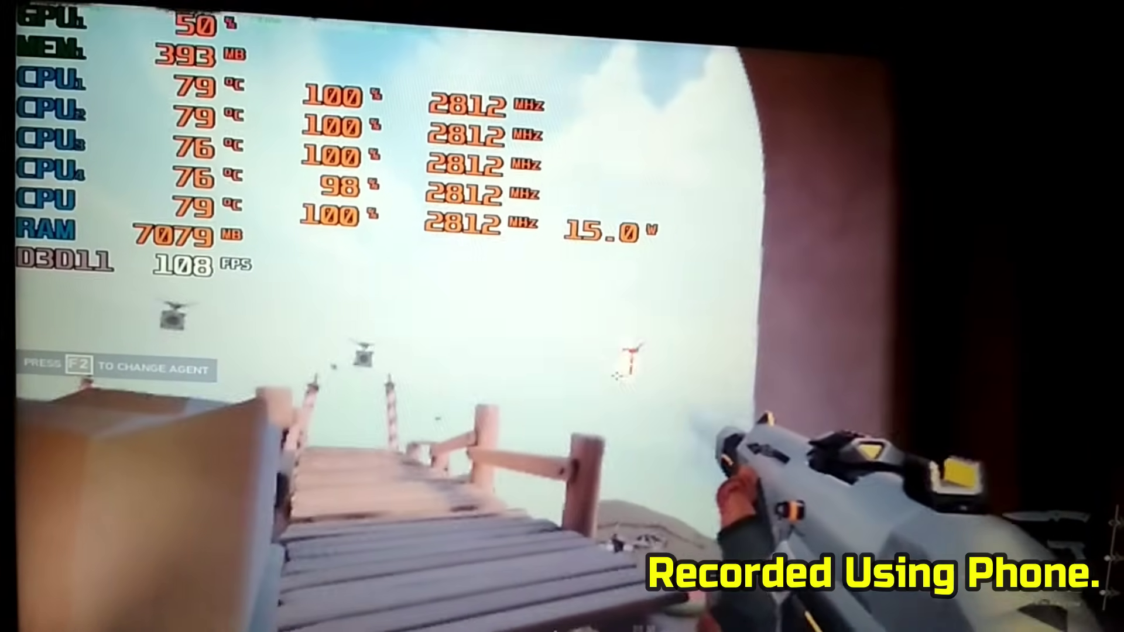